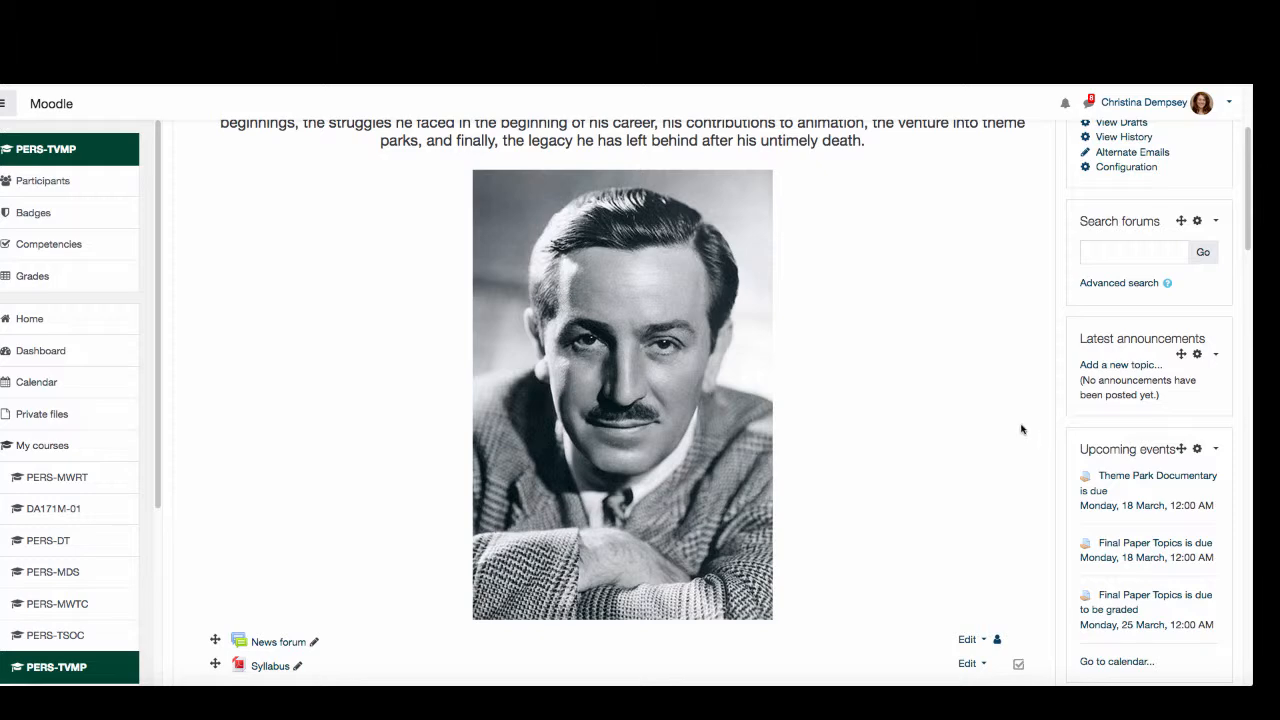
pyautogui.scroll(-4, 1010, 424)
pyautogui.scroll(5, 993, 425)
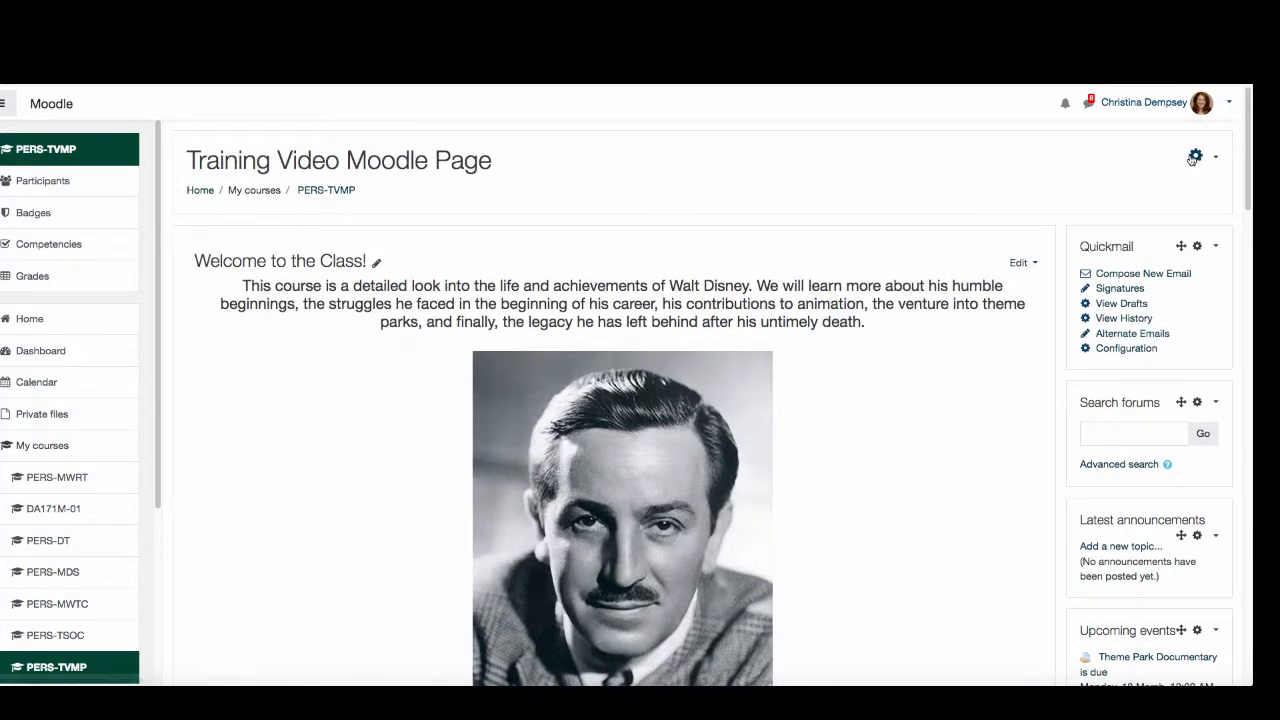
pyautogui.click(1195, 158)
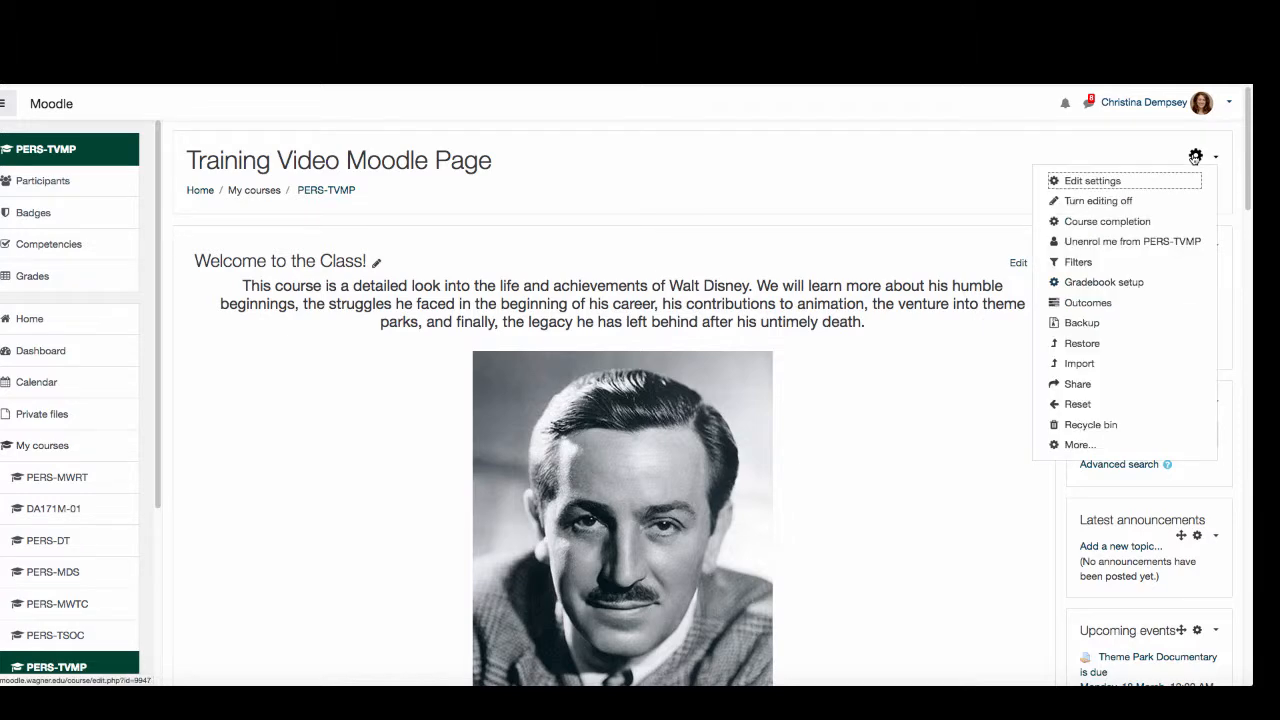
pyautogui.click(977, 388)
# - Add a new Quiz activity to the Legacy section of the course
pyautogui.scroll(-5, 874, 506)
pyautogui.scroll(-15, 808, 534)
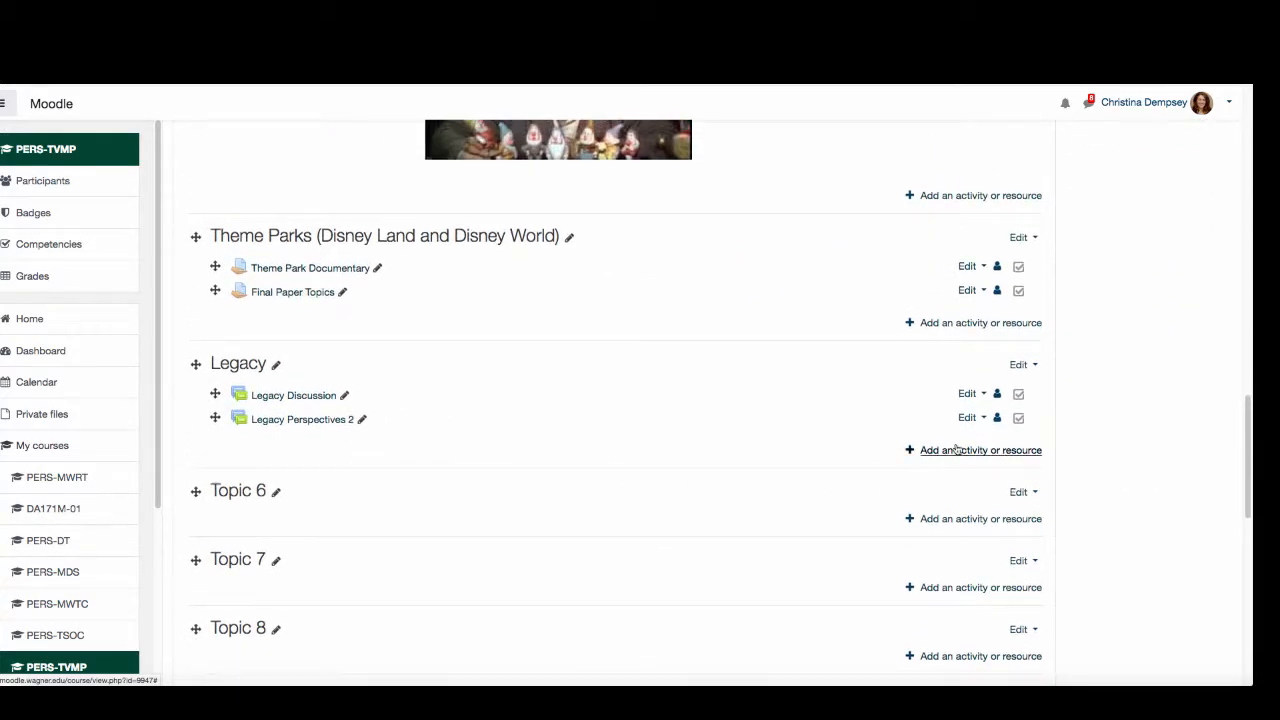
pyautogui.click(955, 452)
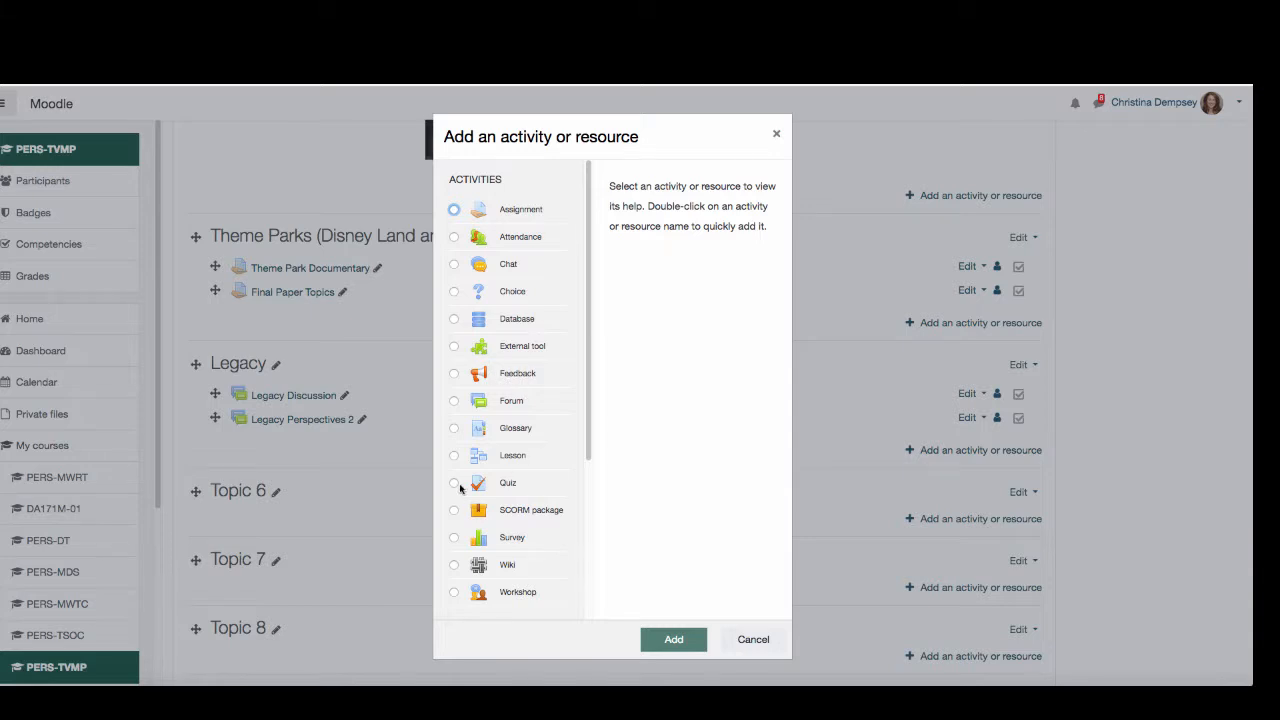
pyautogui.click(459, 486)
pyautogui.click(662, 645)
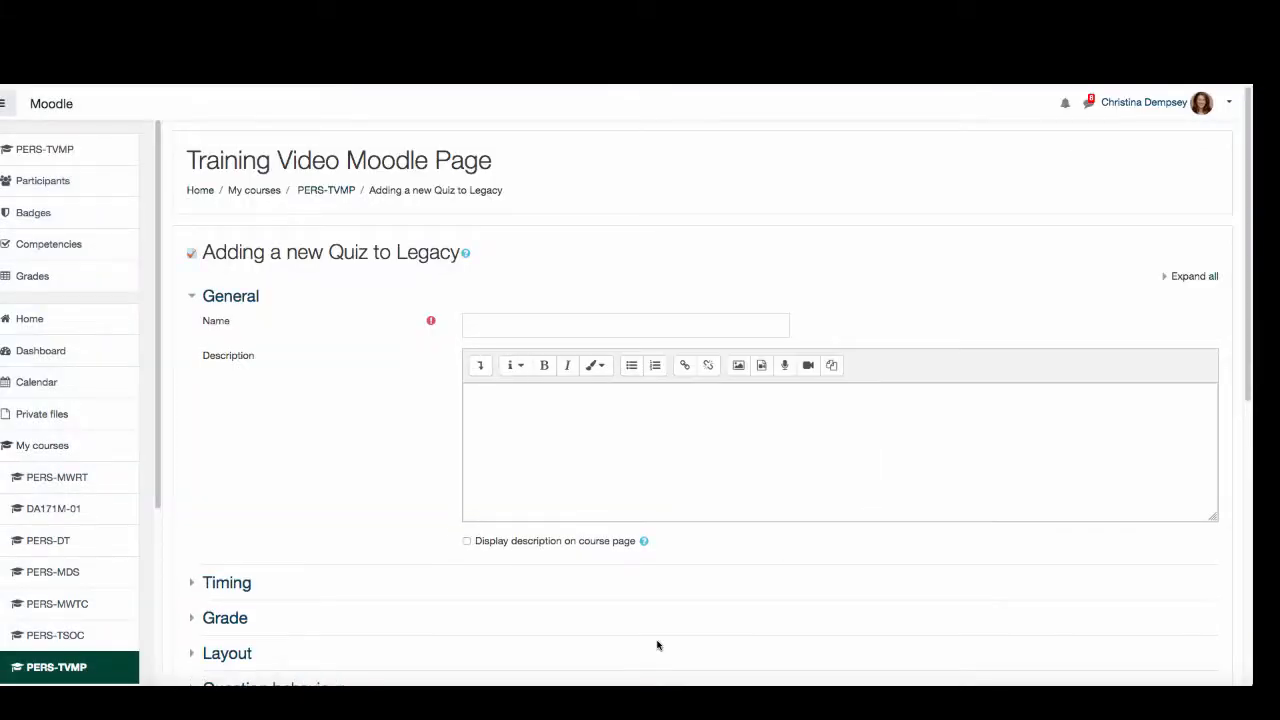
# - Name the quiz "Exam 1" with the description "Please take the following assessment. This quiz will be 15 questions. There will be no time limit for it."
pyautogui.click(526, 325)
pyautogui.write('Exa')
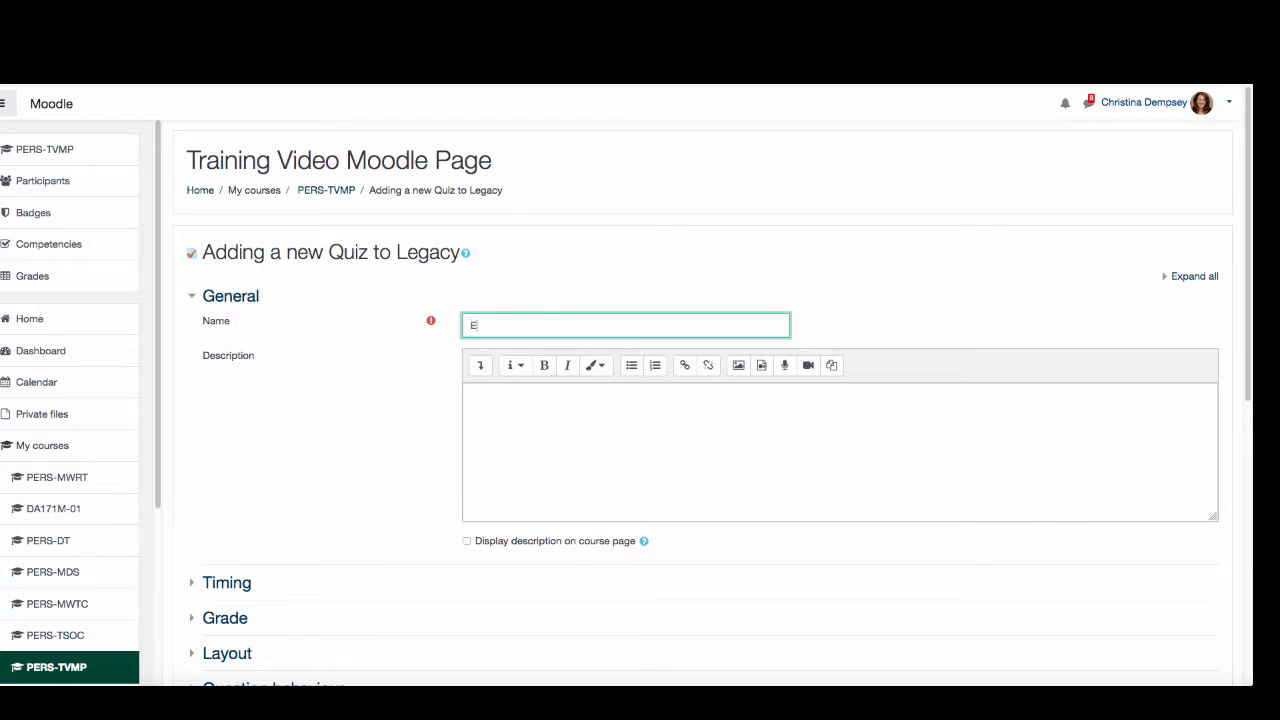
pyautogui.write('m 1')
pyautogui.click(506, 432)
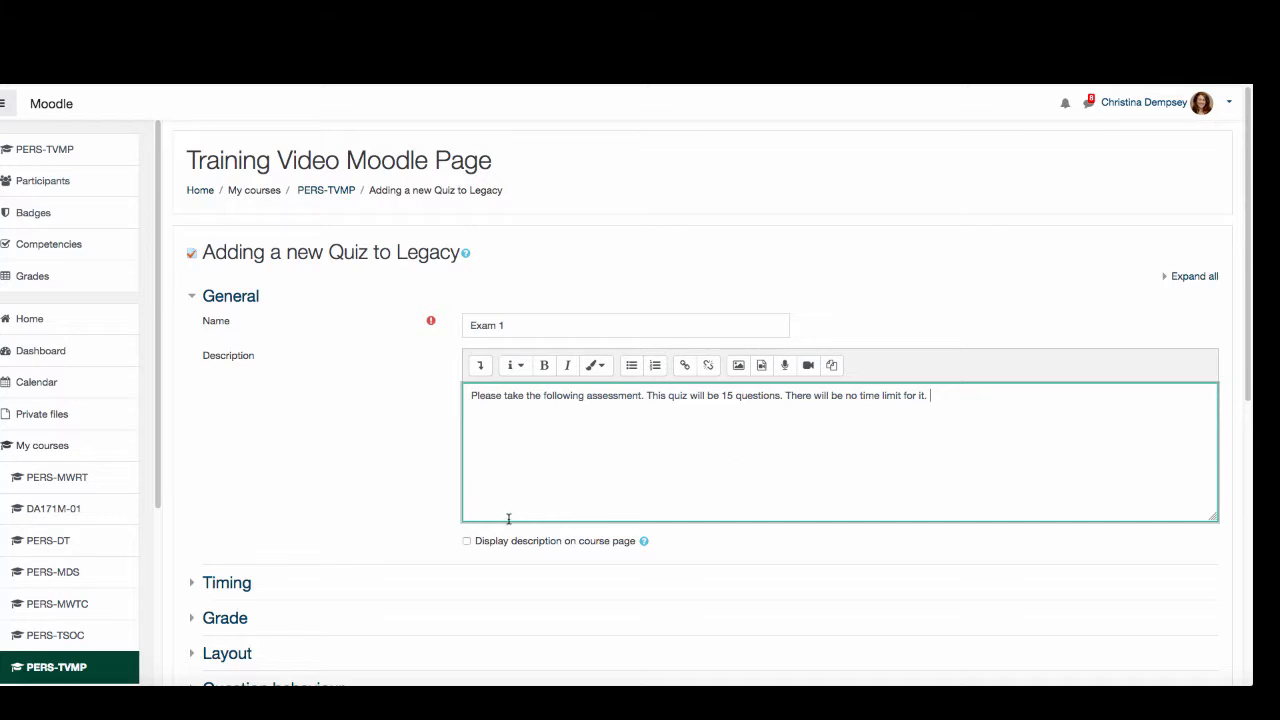
# - In the Timing settings, choose "Attempts must be submitted before time expires, or they are not counted" for when time expires
pyautogui.scroll(-3, 513, 533)
pyautogui.scroll(-3, 513, 533)
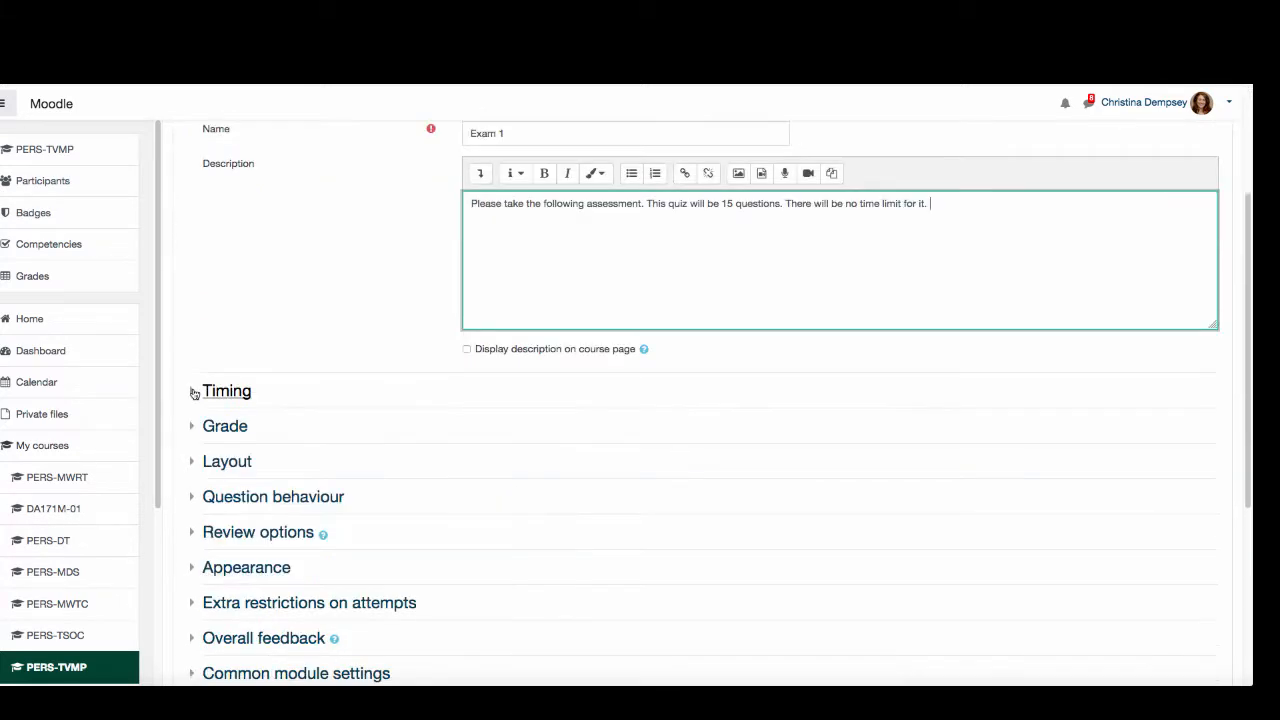
pyautogui.click(196, 391)
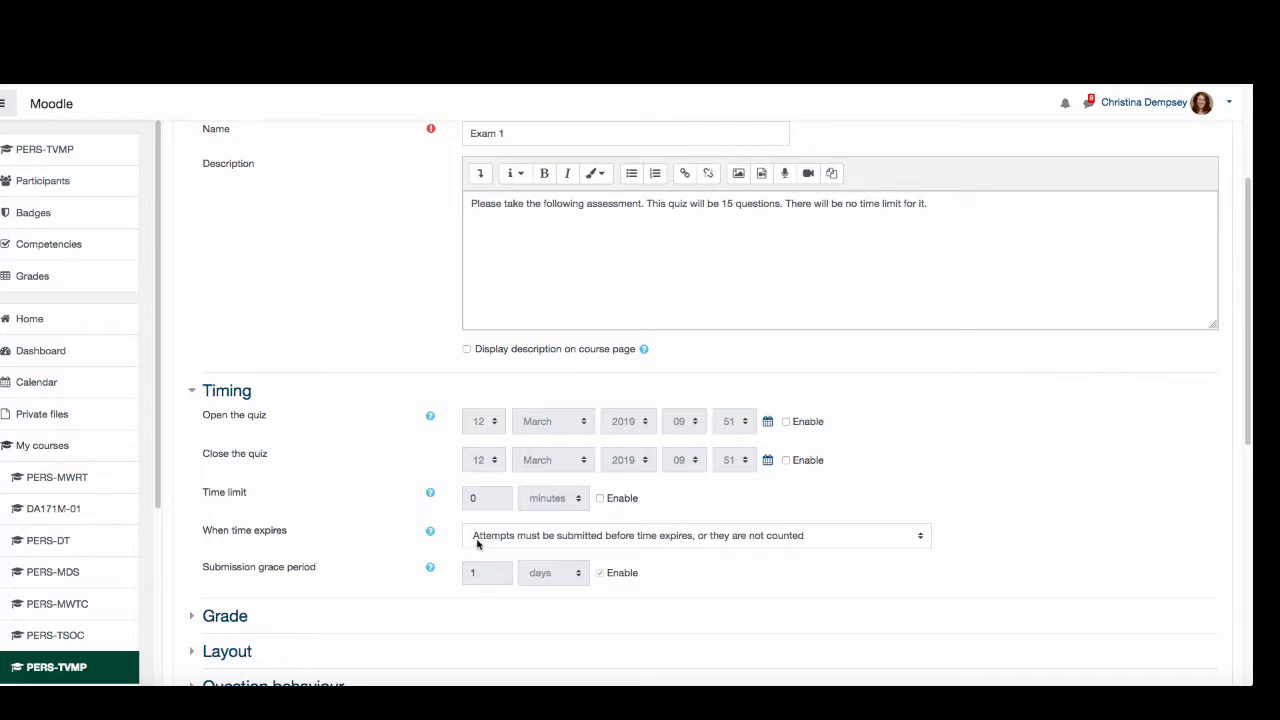
pyautogui.click(557, 545)
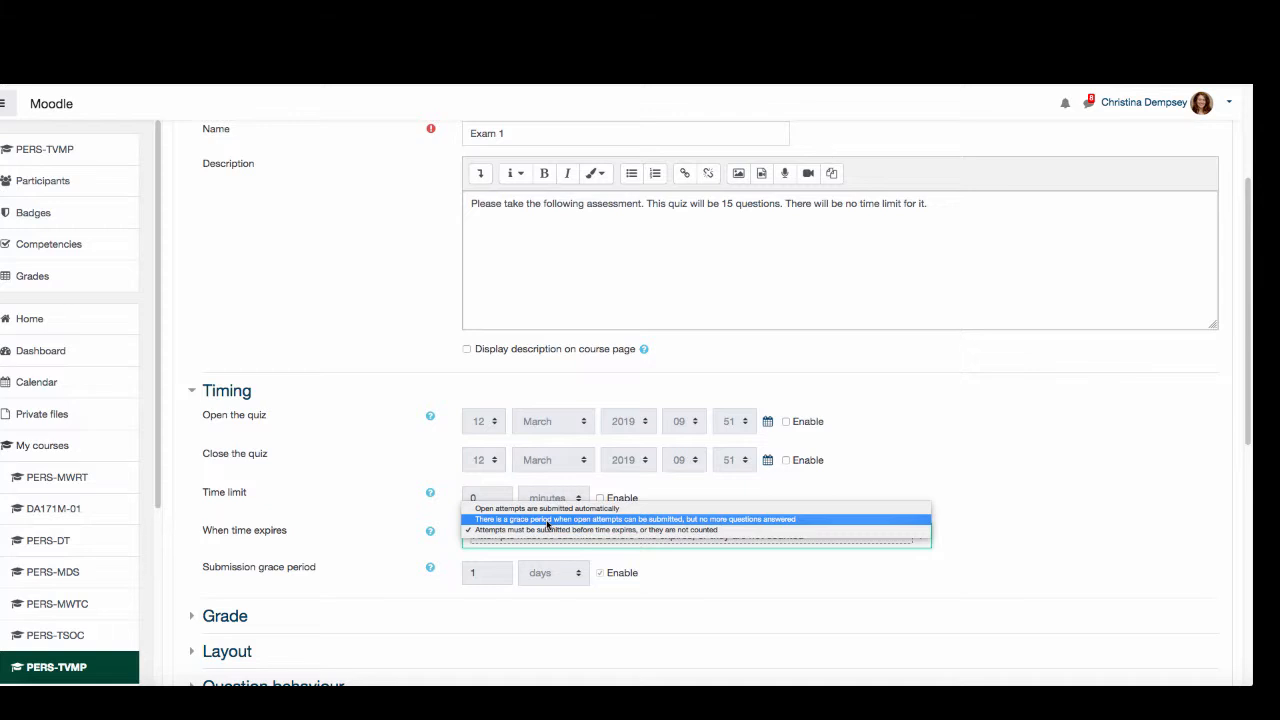
pyautogui.click(666, 532)
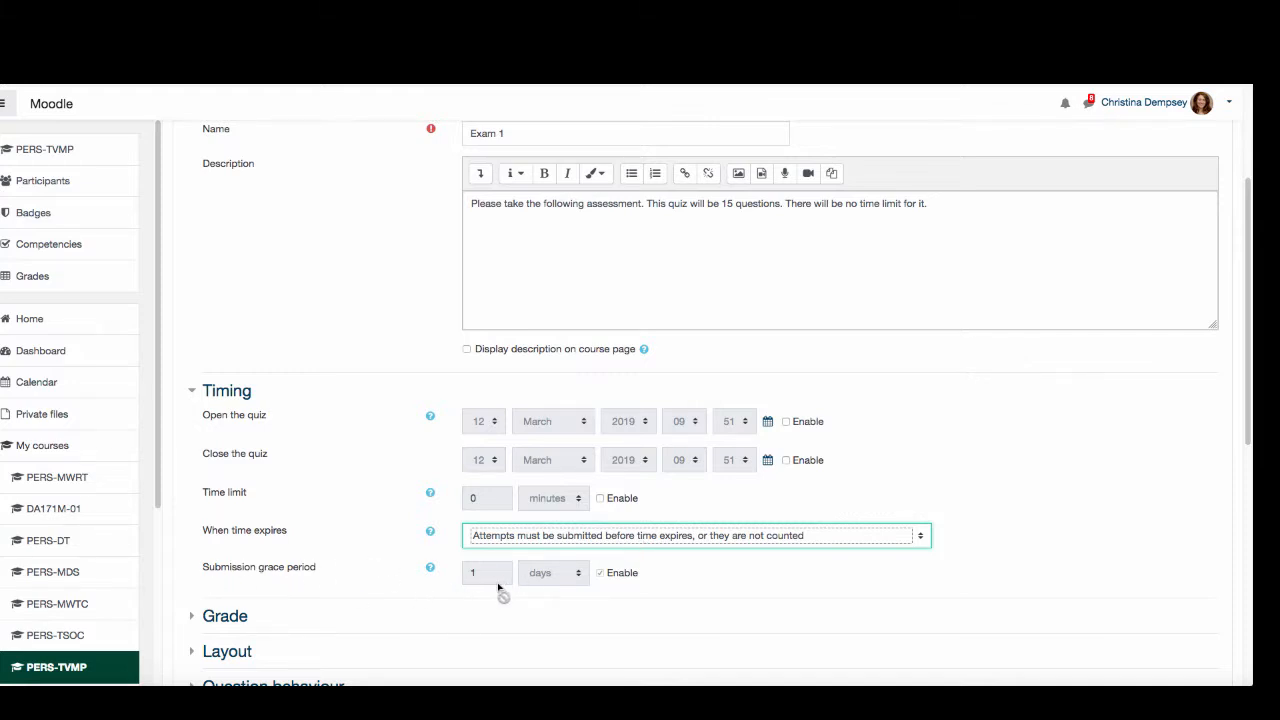
# - In the Grade settings, set the grade category to Midterm and the attempts allowed to 1
pyautogui.scroll(-5, 351, 566)
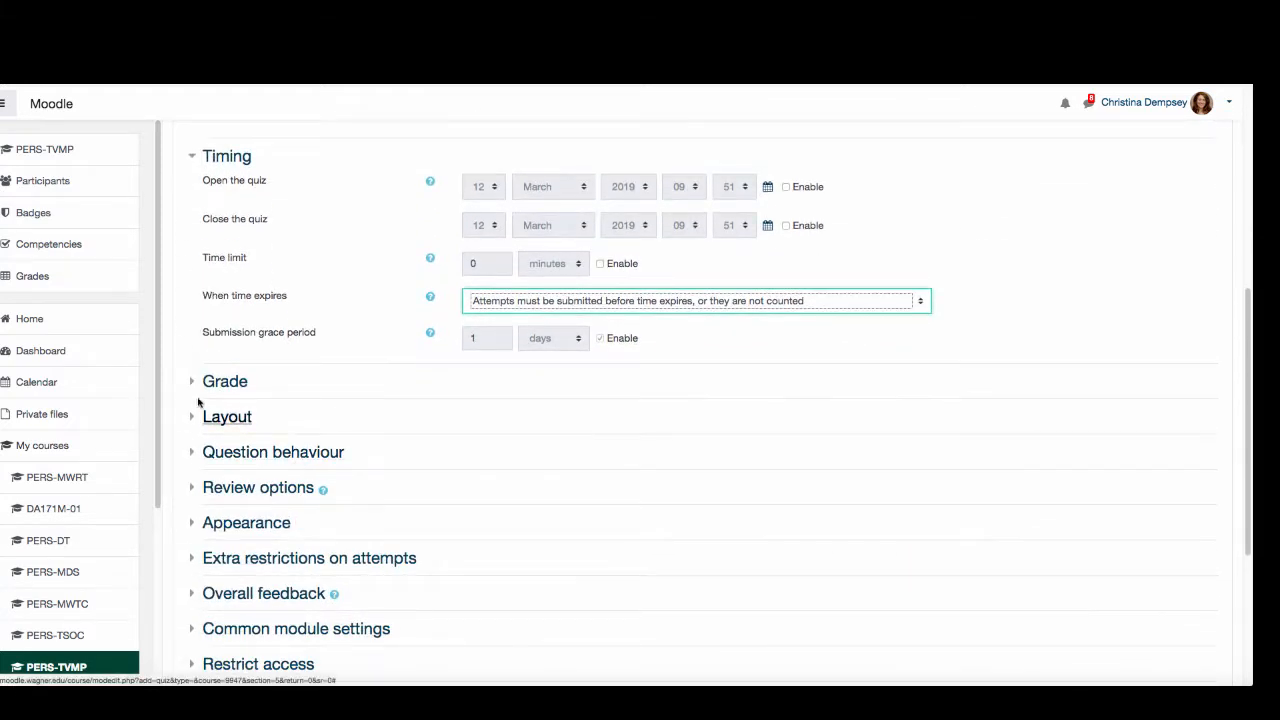
pyautogui.click(194, 381)
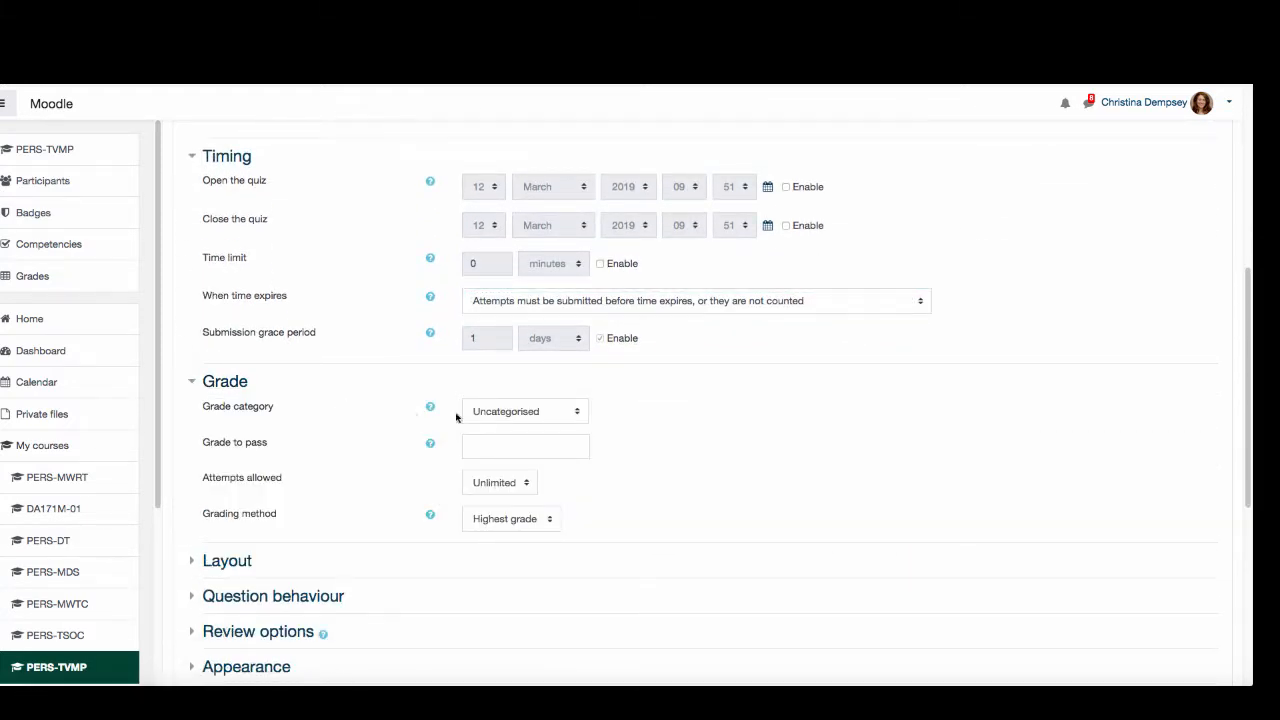
pyautogui.click(512, 415)
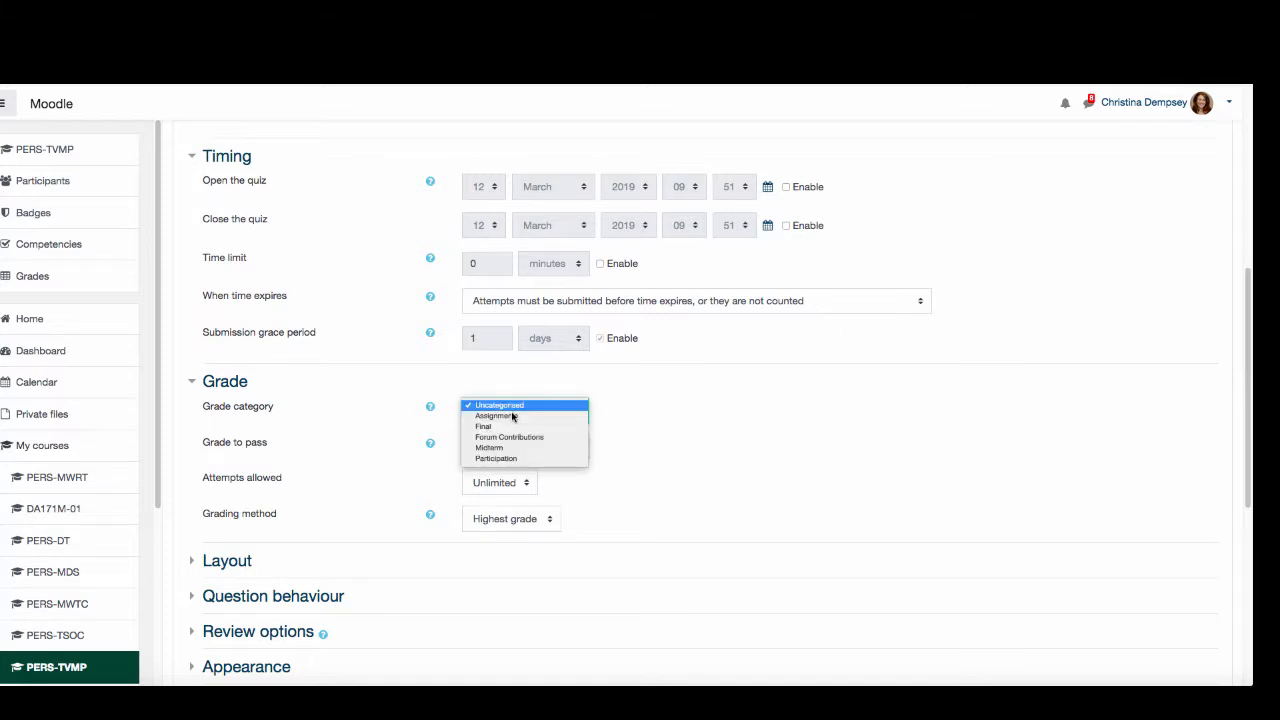
pyautogui.click(521, 448)
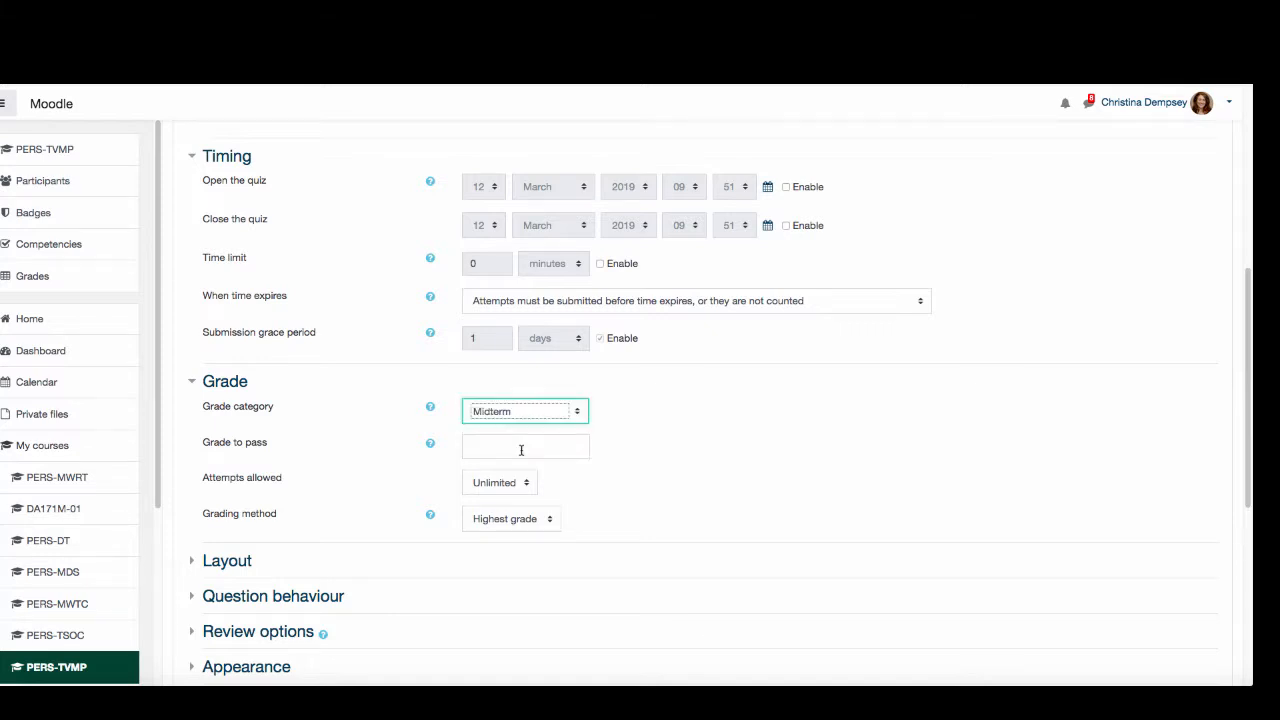
pyautogui.click(198, 462)
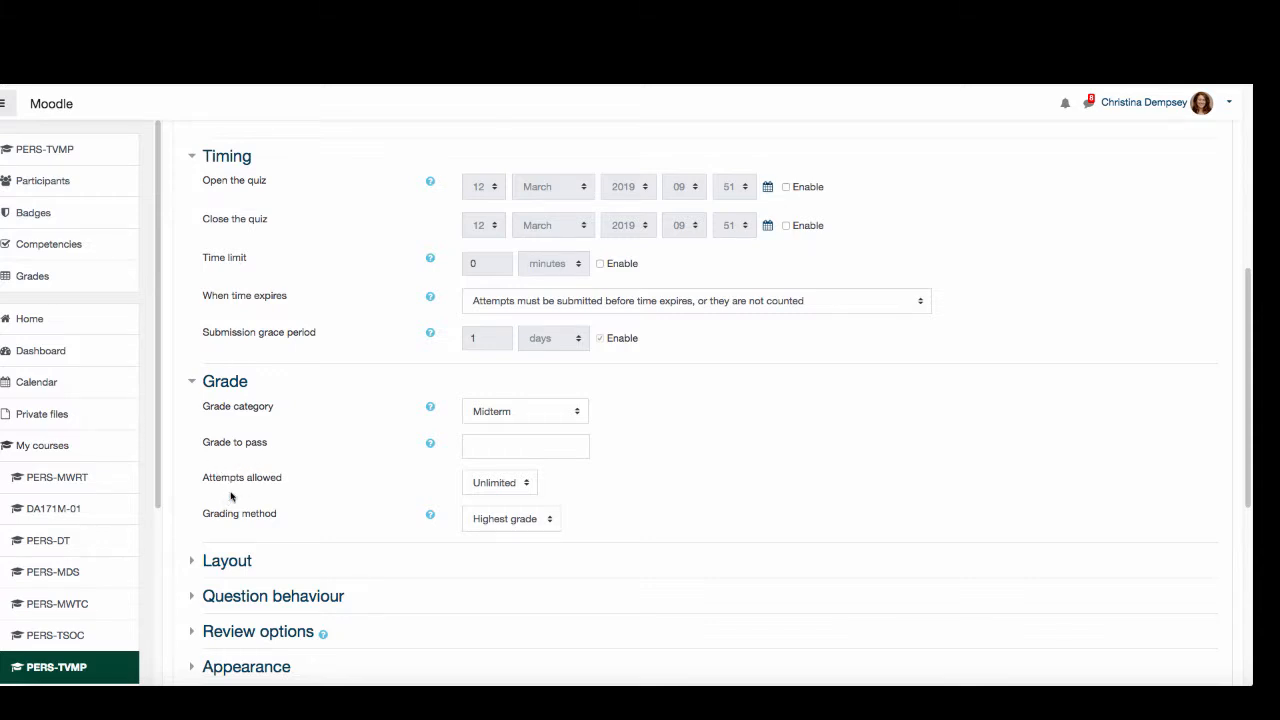
pyautogui.click(510, 484)
pyautogui.click(510, 494)
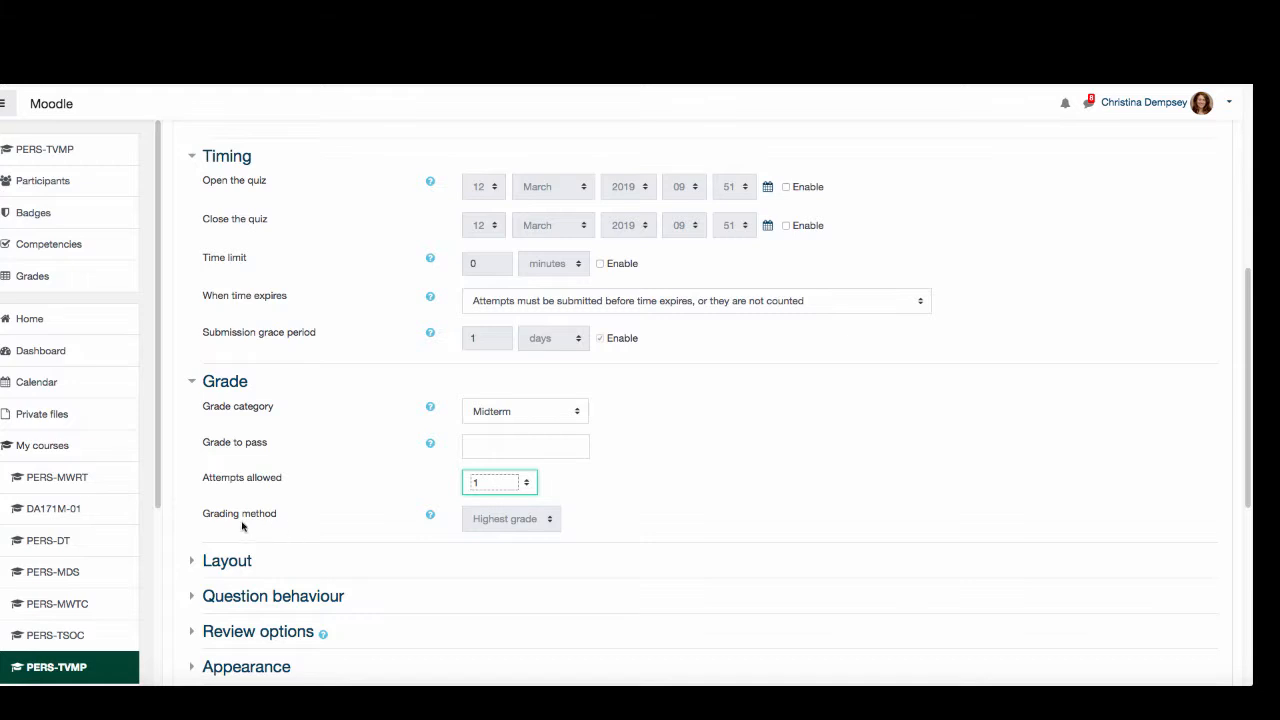
# - Try allowing 2 attempts for the quiz and return the attempts allowed to 1
pyautogui.click(494, 482)
pyautogui.click(495, 487)
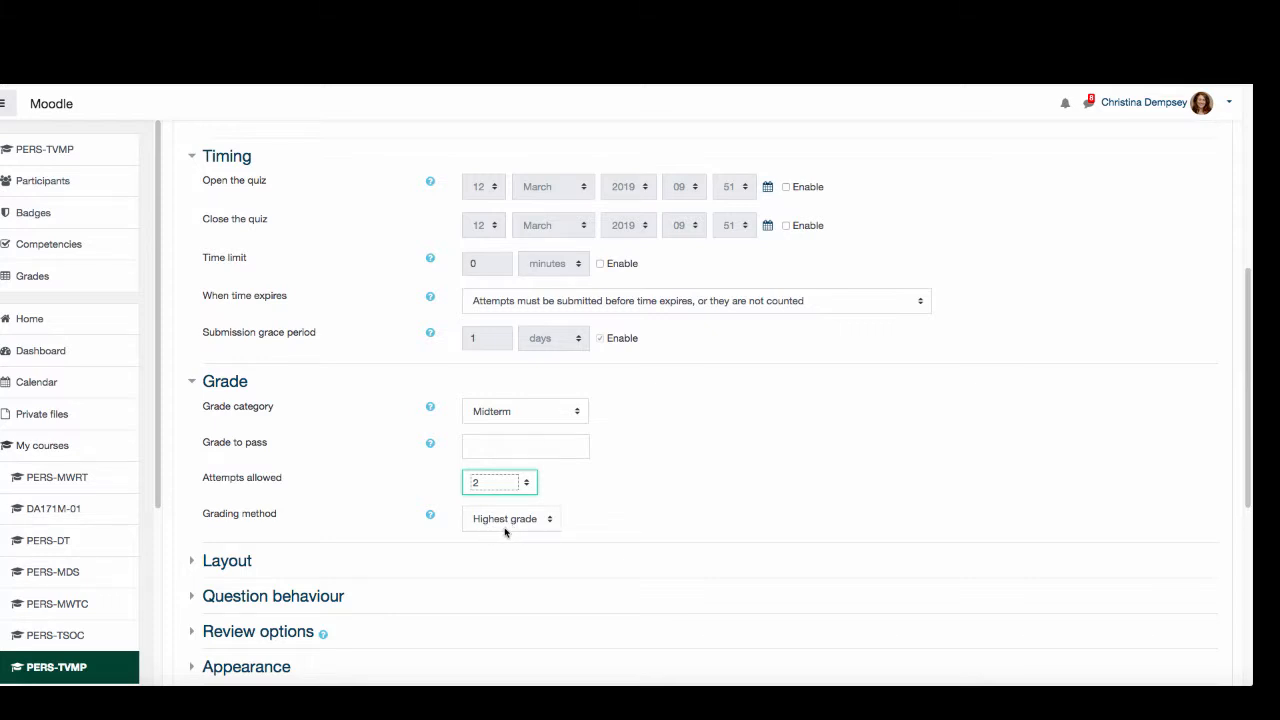
pyautogui.click(495, 488)
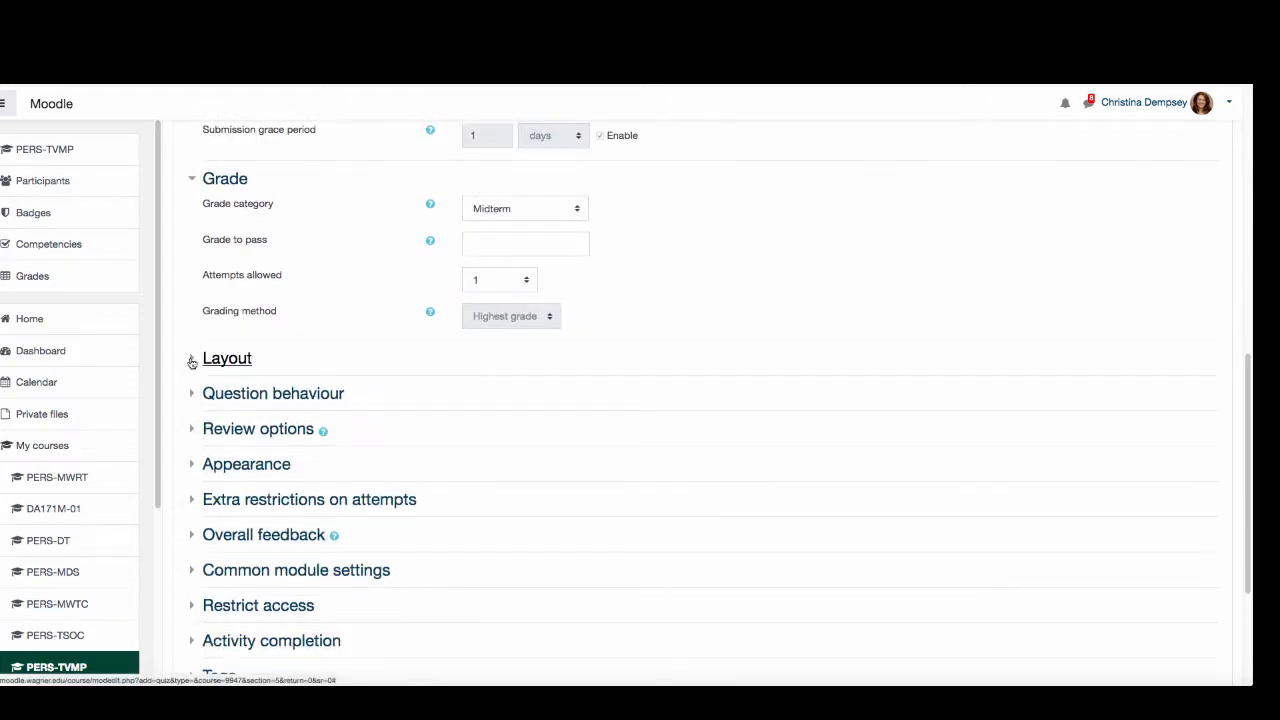
# - Examine the new page options in the Layout settings and the Question behaviour settings
pyautogui.click(192, 362)
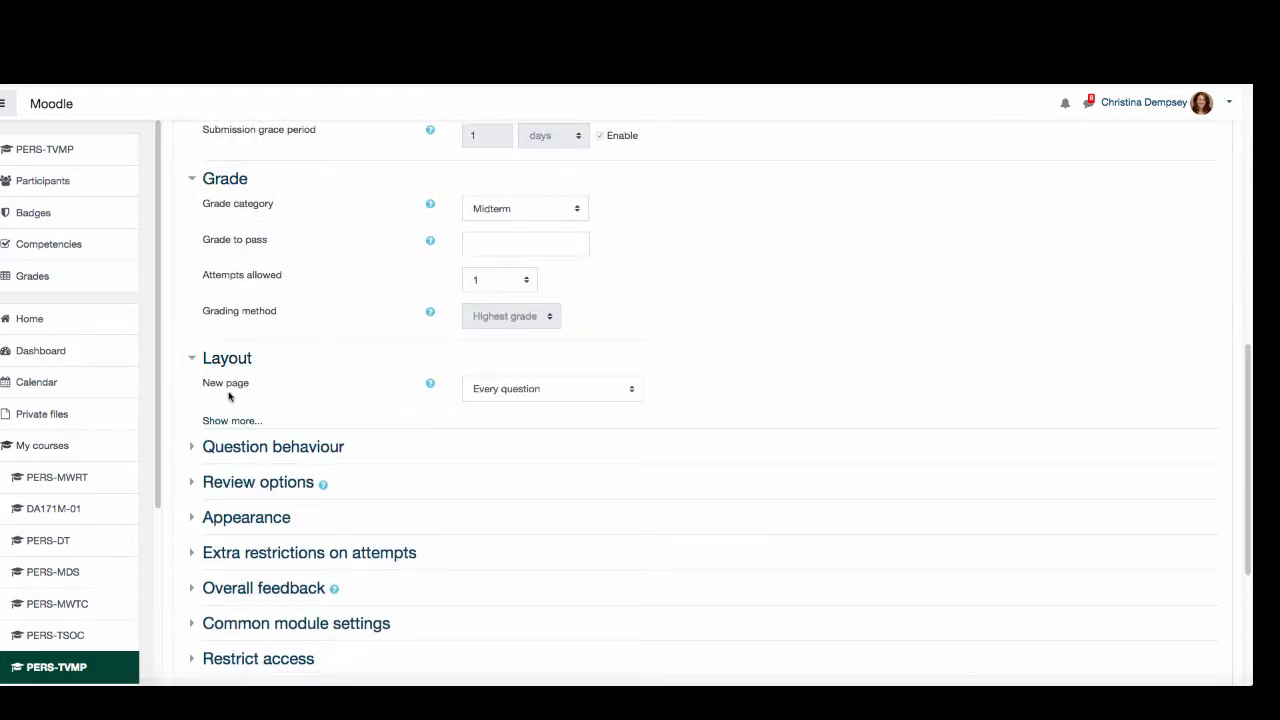
pyautogui.click(493, 396)
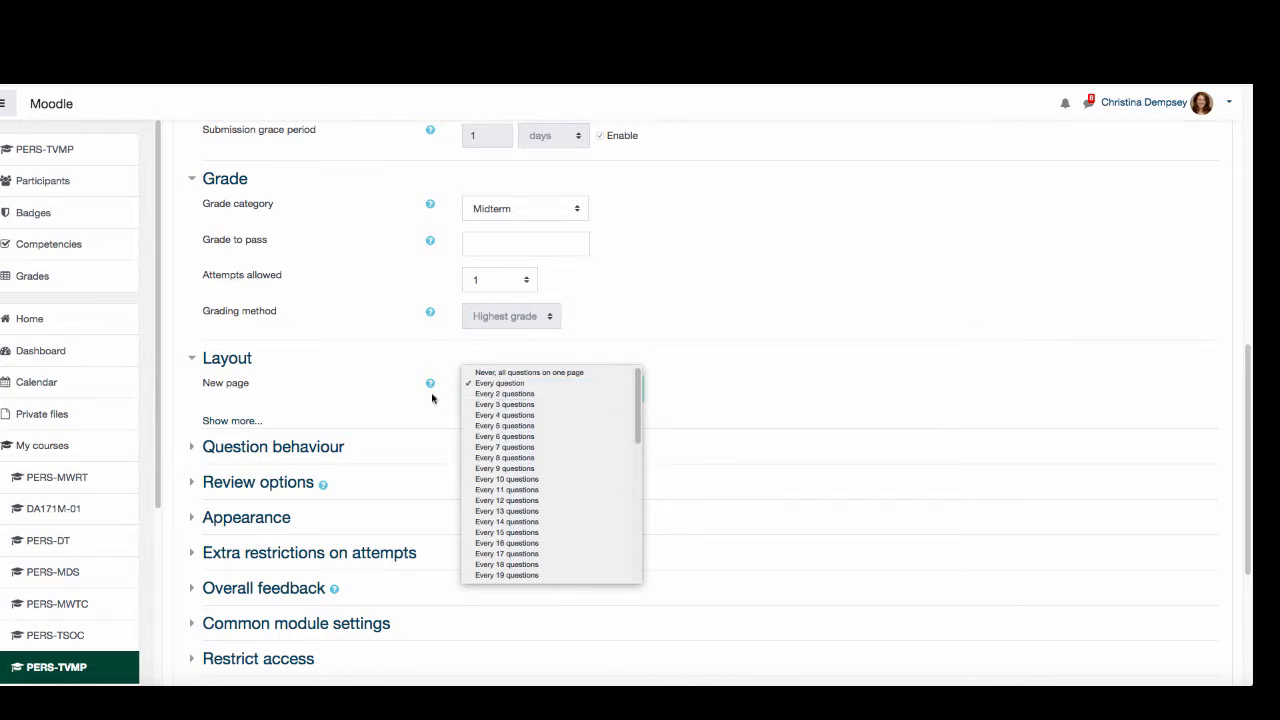
pyautogui.click(376, 398)
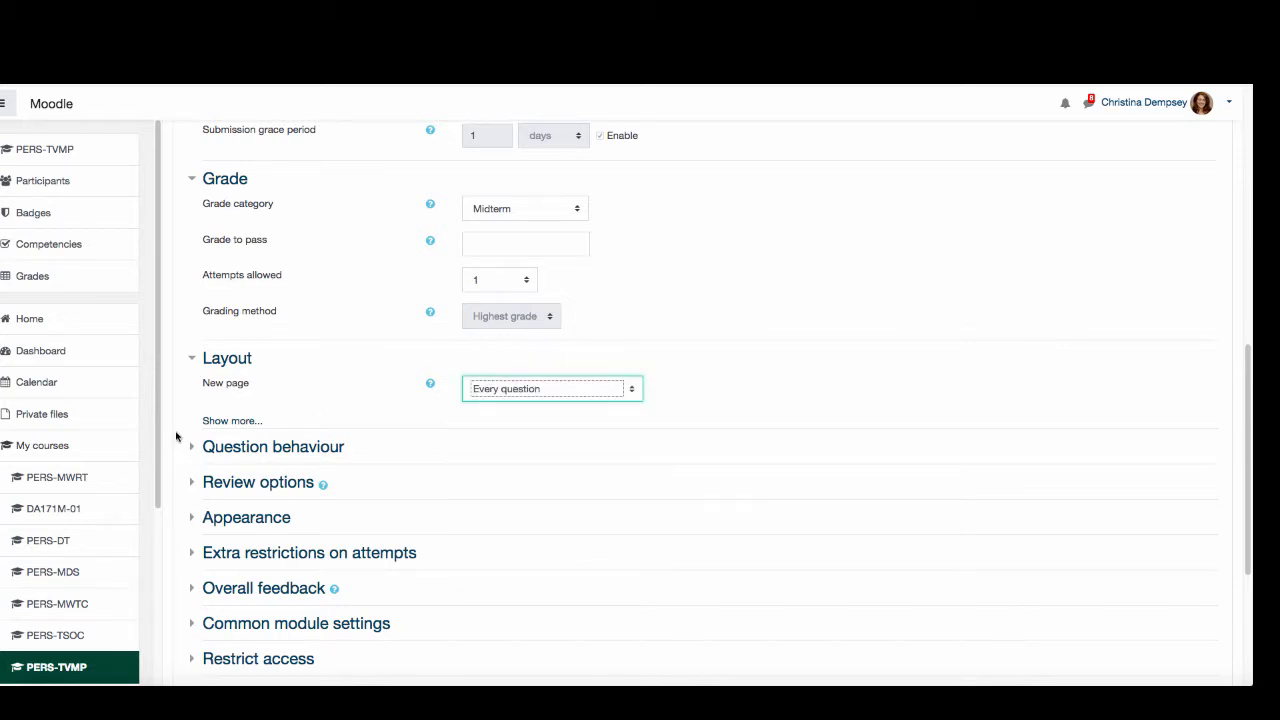
pyautogui.click(194, 448)
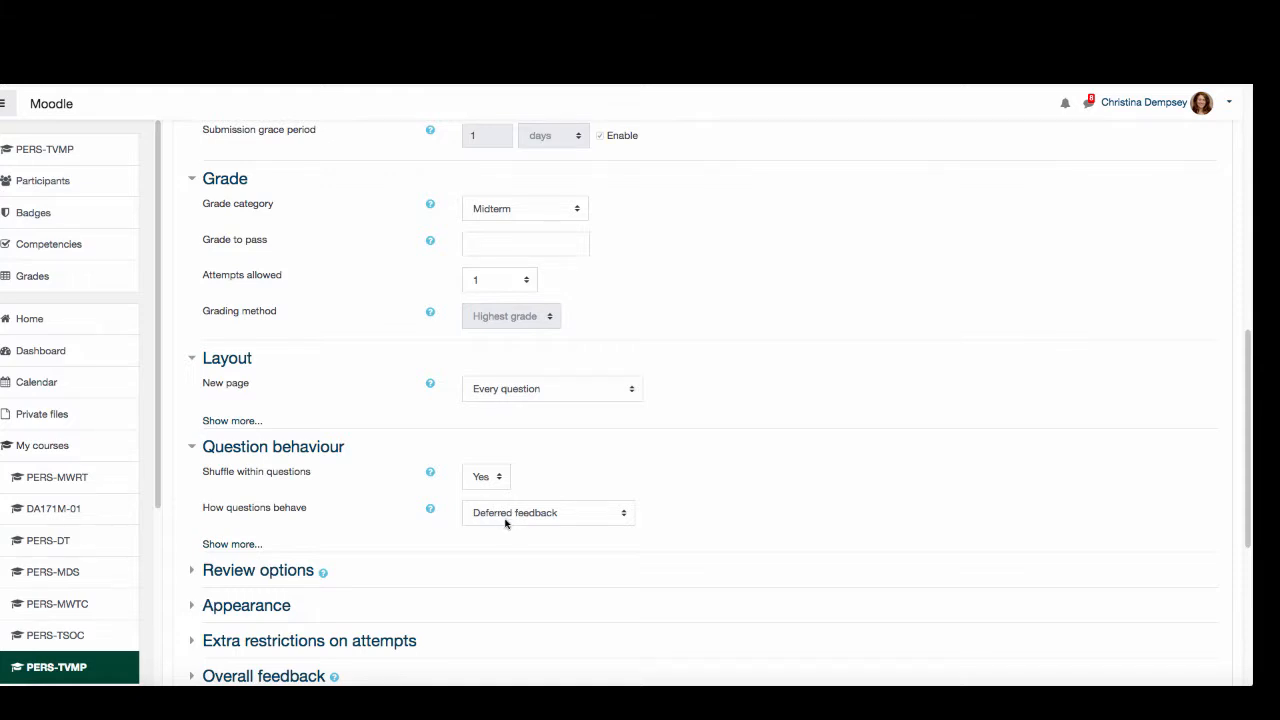
# - Examine the Review options, Appearance and Extra restrictions on attempts settings, including the additional restriction options
pyautogui.scroll(-3, 266, 543)
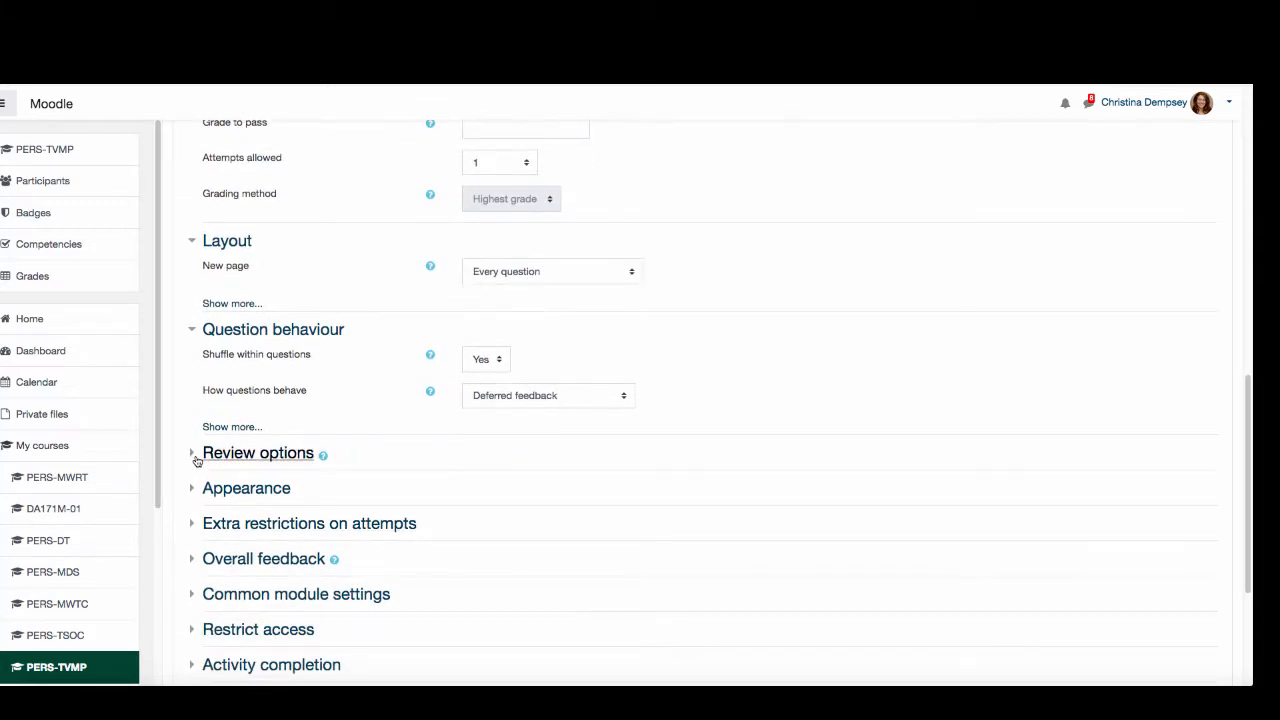
pyautogui.click(190, 454)
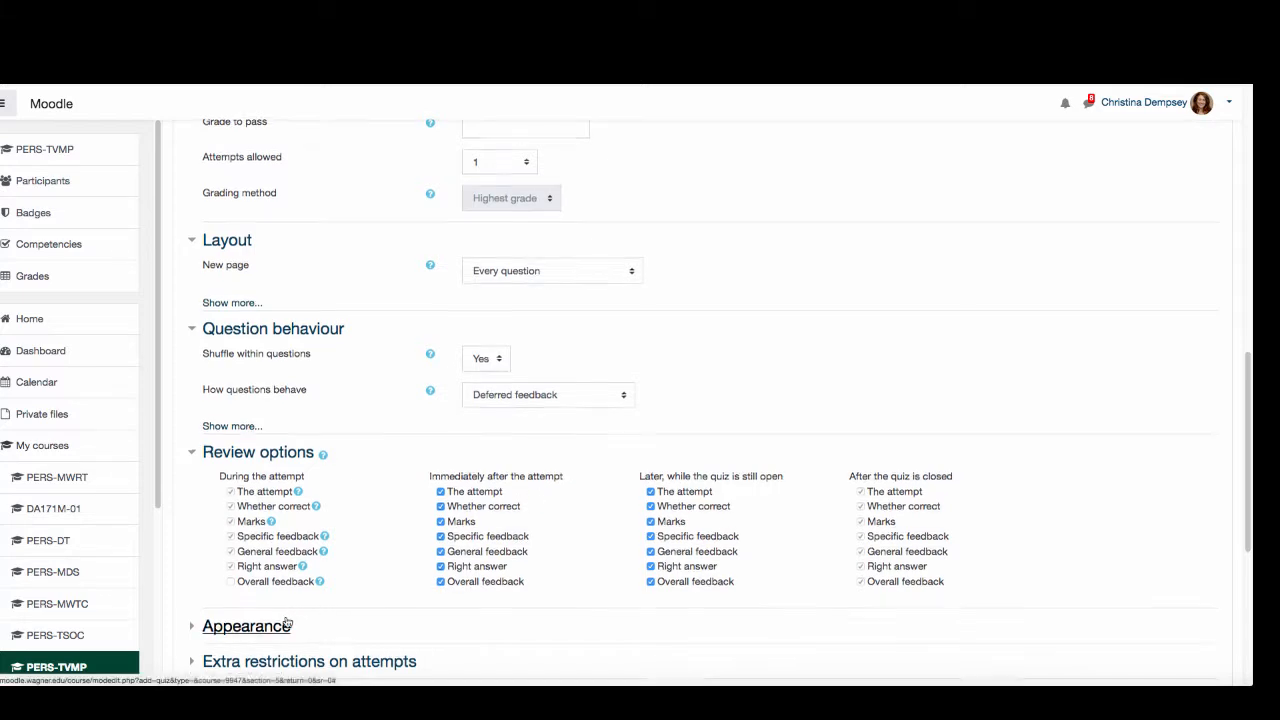
pyautogui.scroll(-3, 306, 622)
pyautogui.click(193, 467)
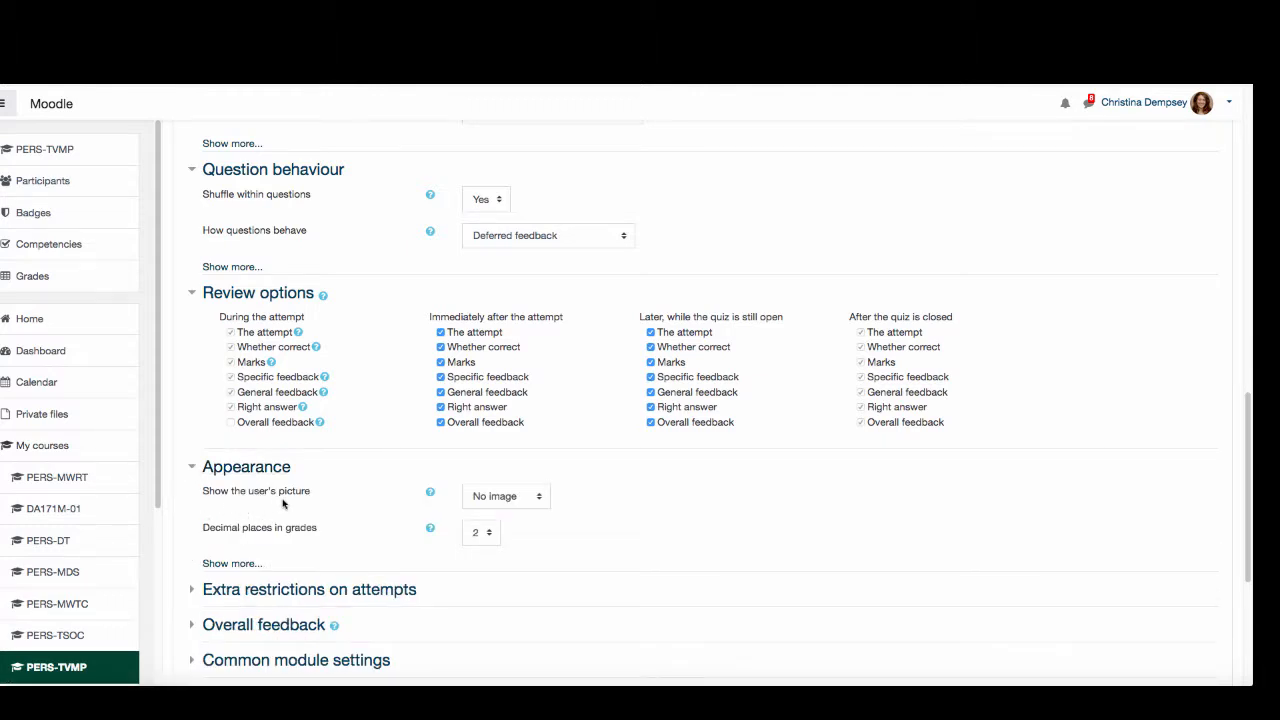
pyautogui.scroll(-2, 270, 500)
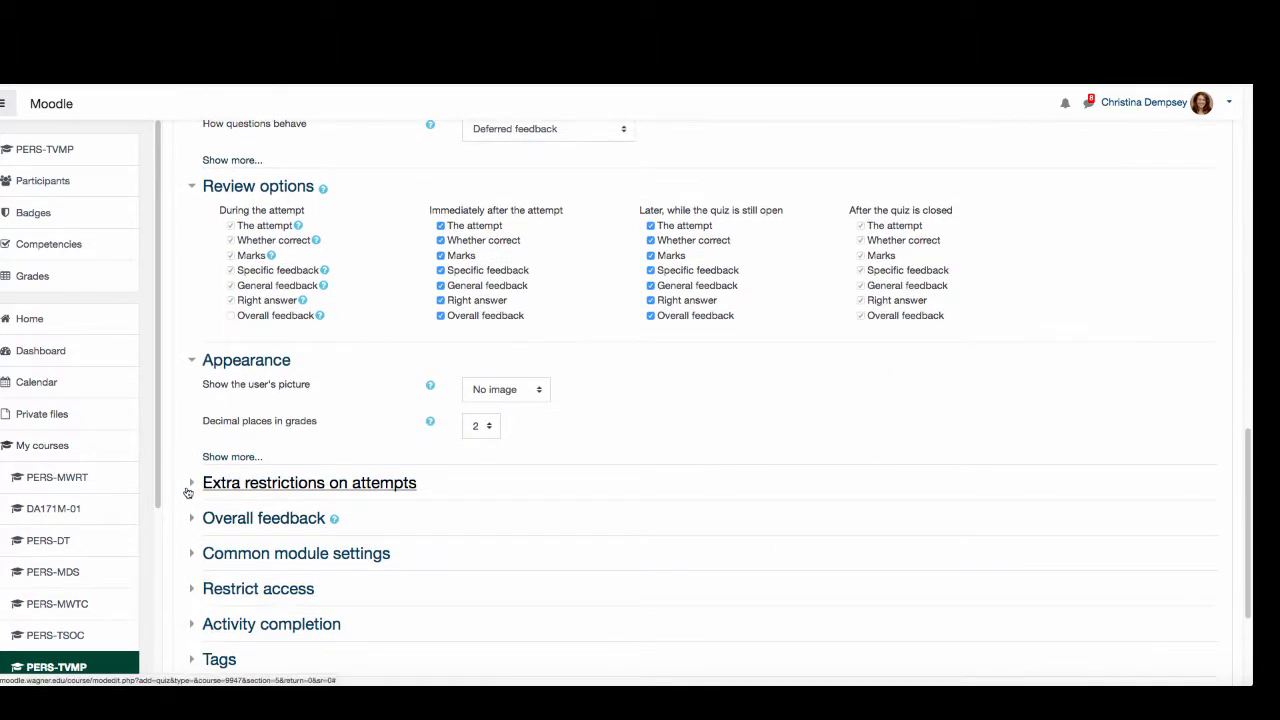
pyautogui.scroll(-1, 186, 489)
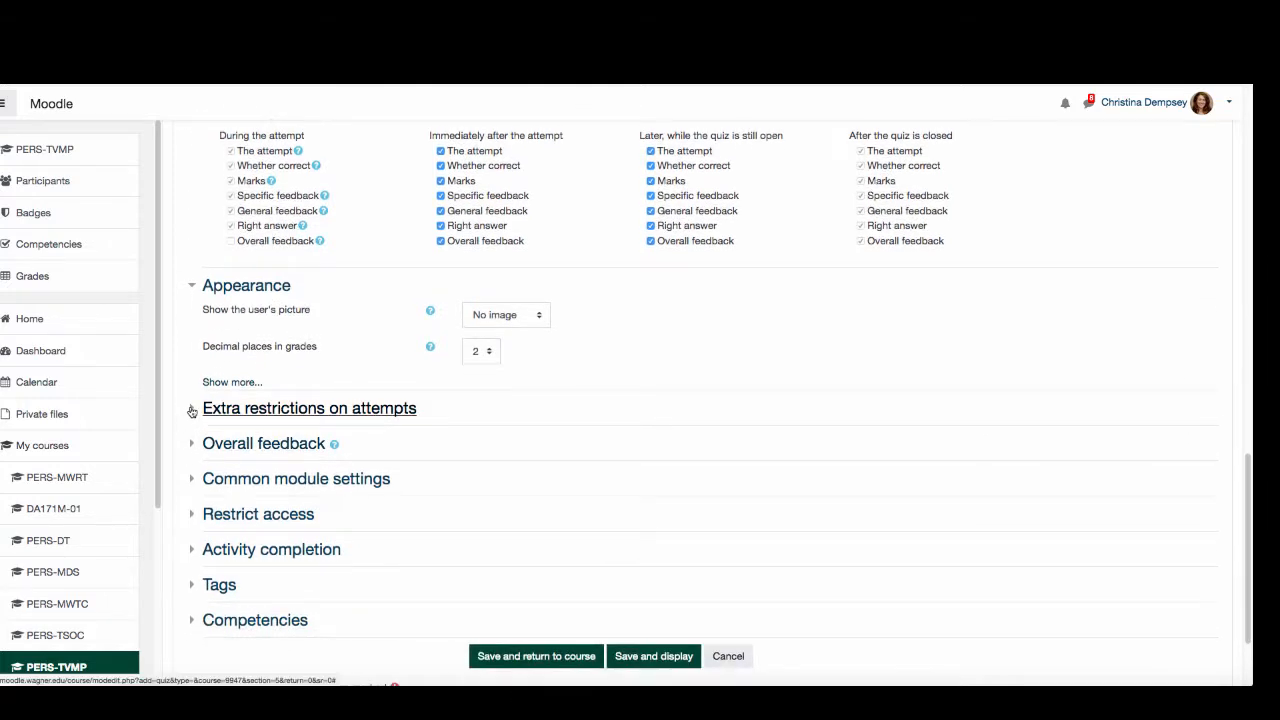
pyautogui.click(192, 411)
pyautogui.click(220, 433)
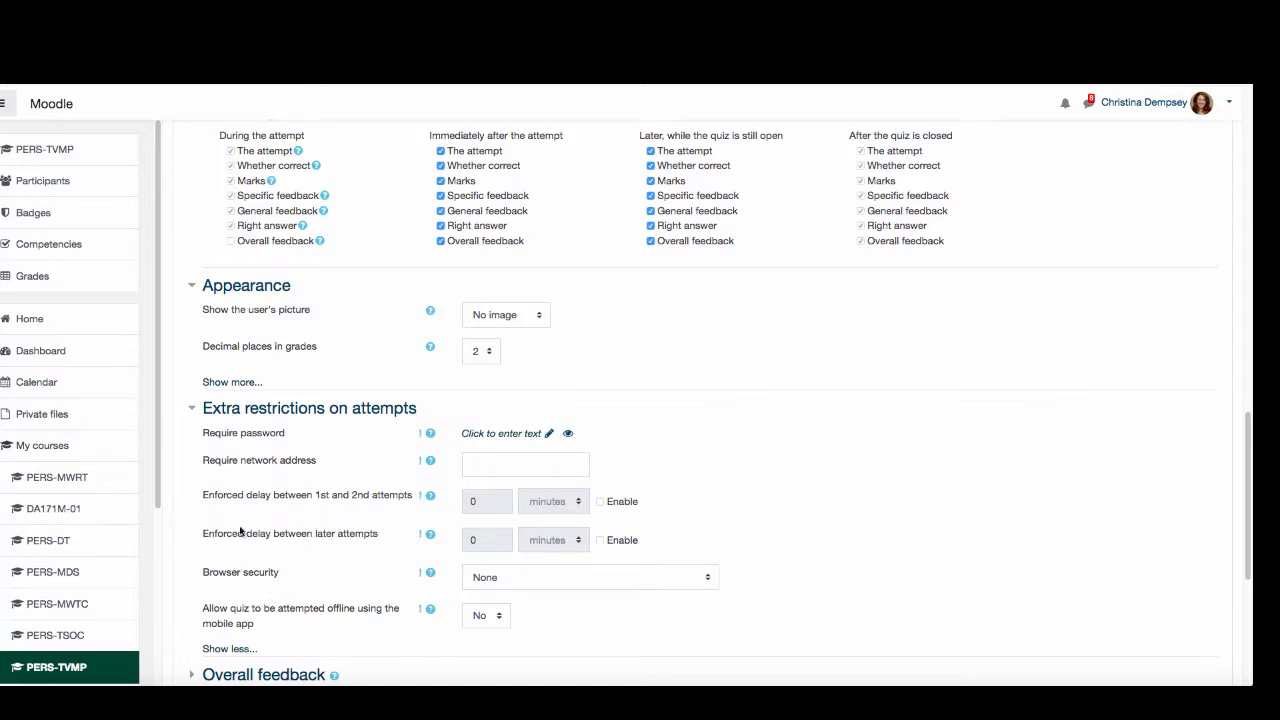
pyautogui.click(225, 410)
# - In the Overall feedback settings, set the first editable grade boundary to 90%
pyautogui.click(205, 432)
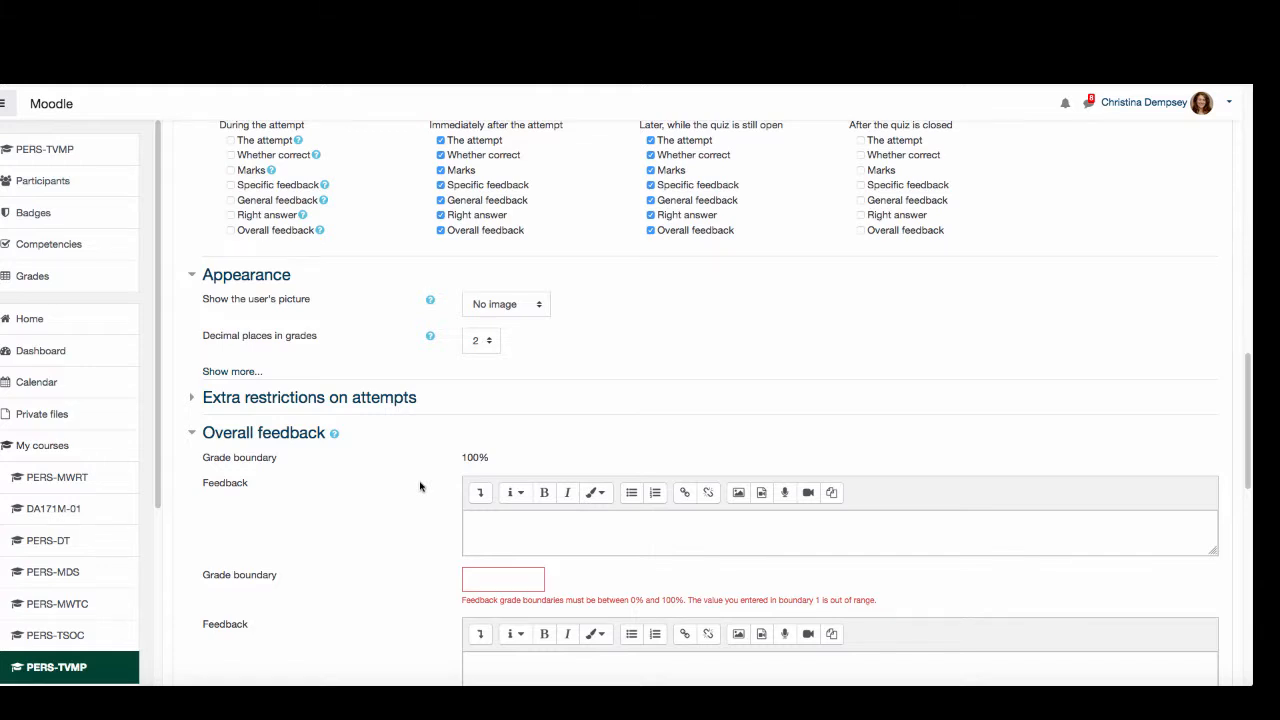
pyautogui.click(490, 573)
pyautogui.write('90%')
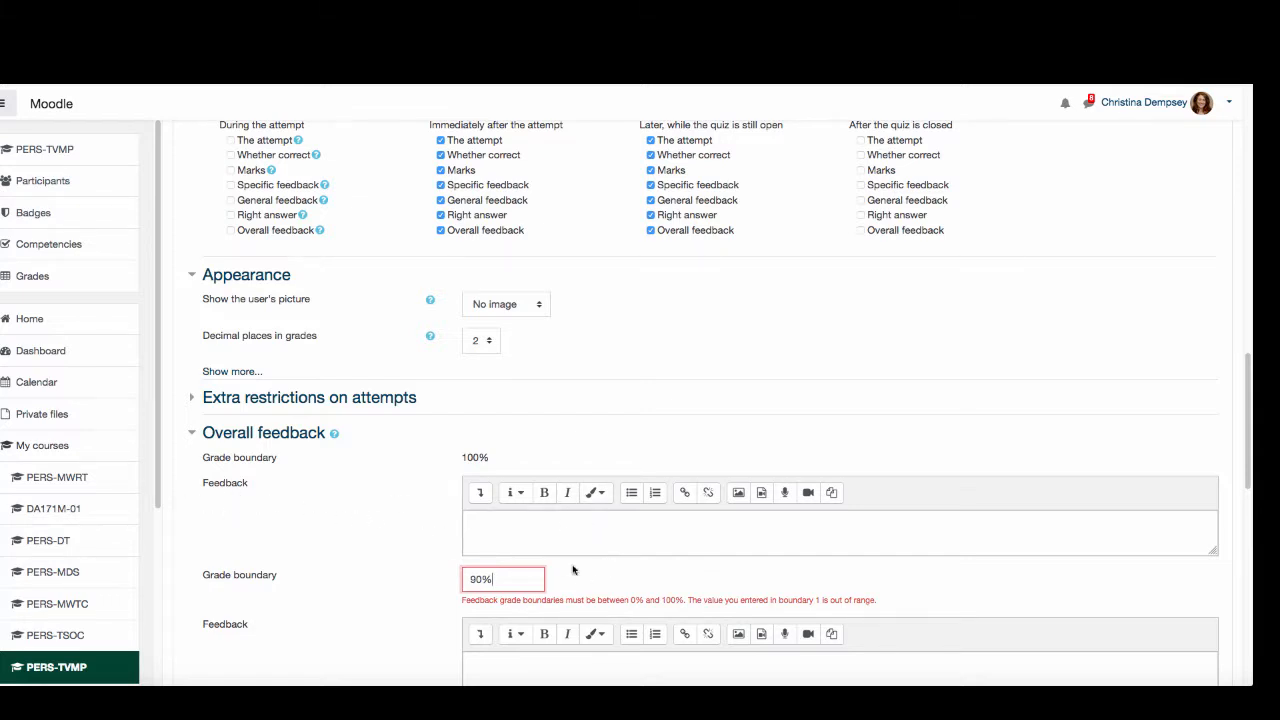
# - Save the new quiz and return to the course page
pyautogui.scroll(-5, 503, 565)
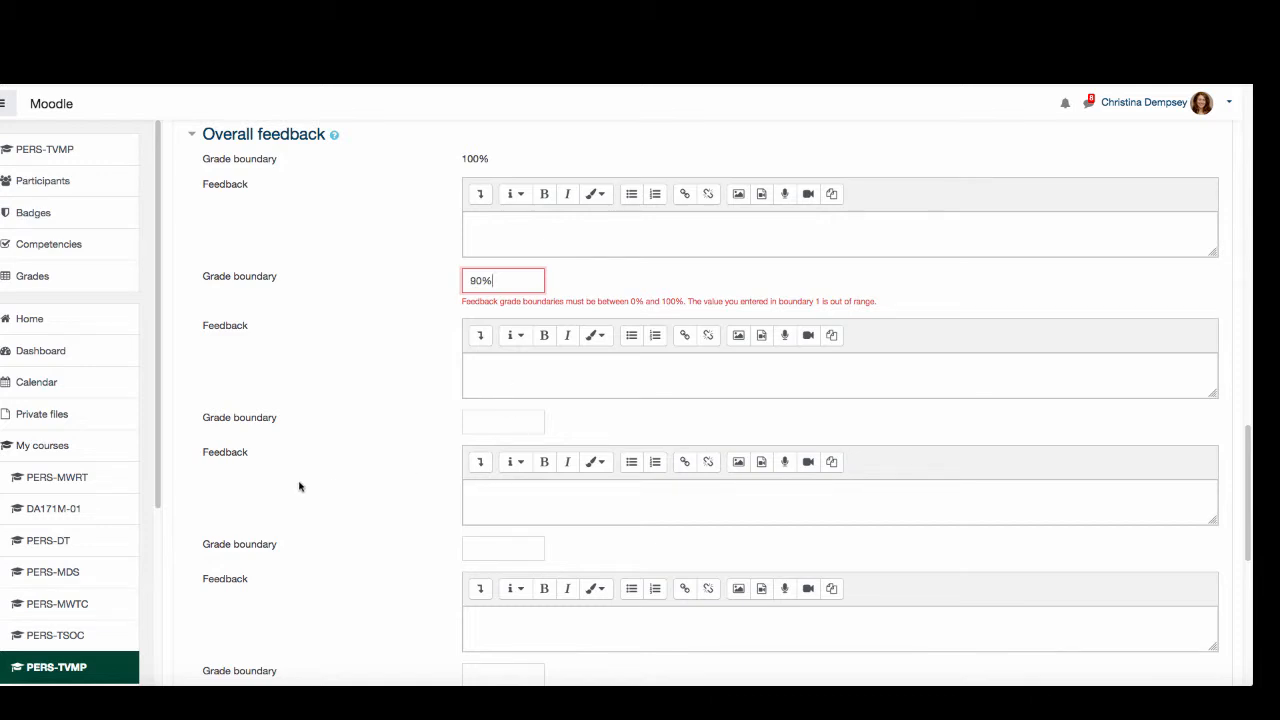
pyautogui.scroll(-3, 334, 543)
pyautogui.scroll(-6, 338, 545)
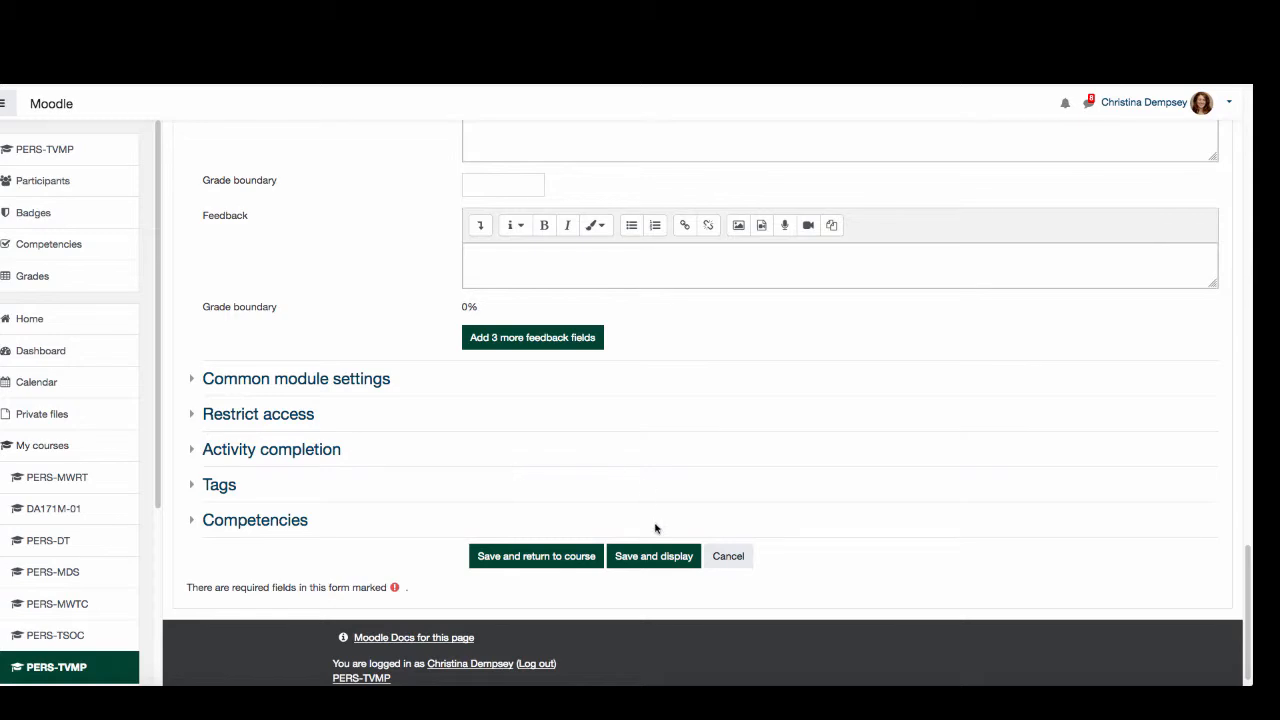
pyautogui.click(586, 558)
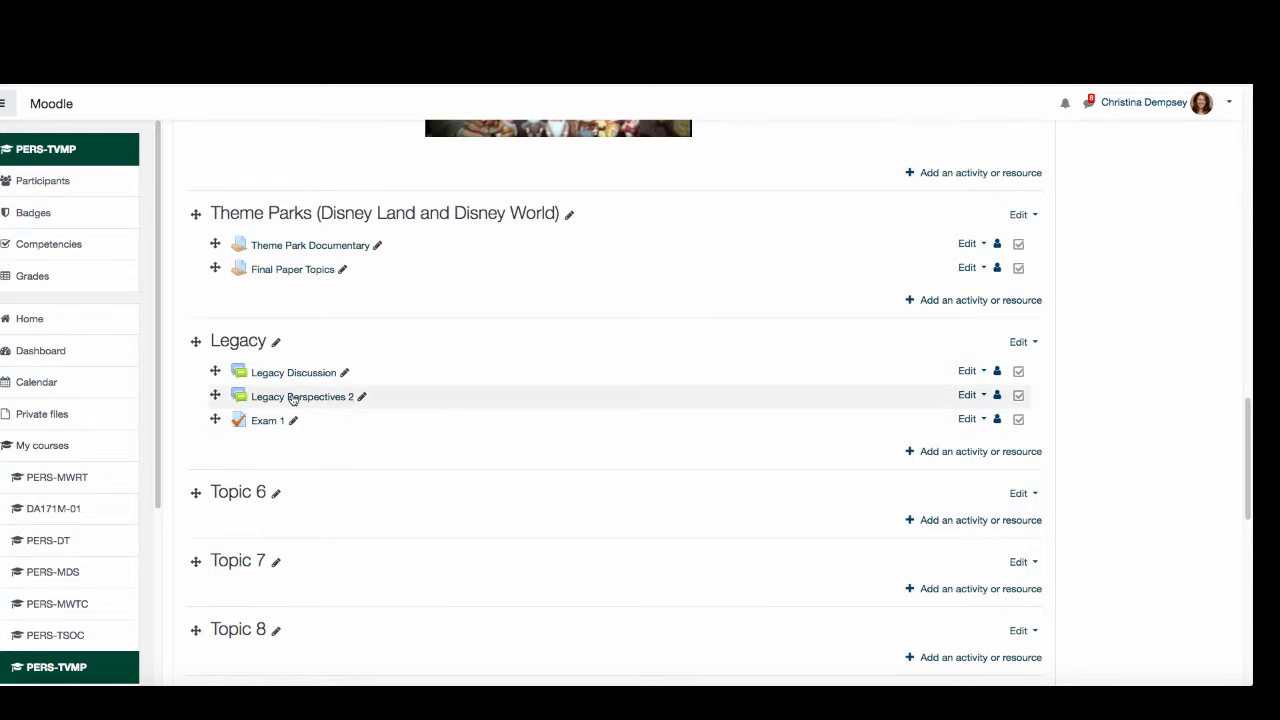
# - Open Exam 1 from the Legacy section and bring up its question editing page
pyautogui.click(263, 422)
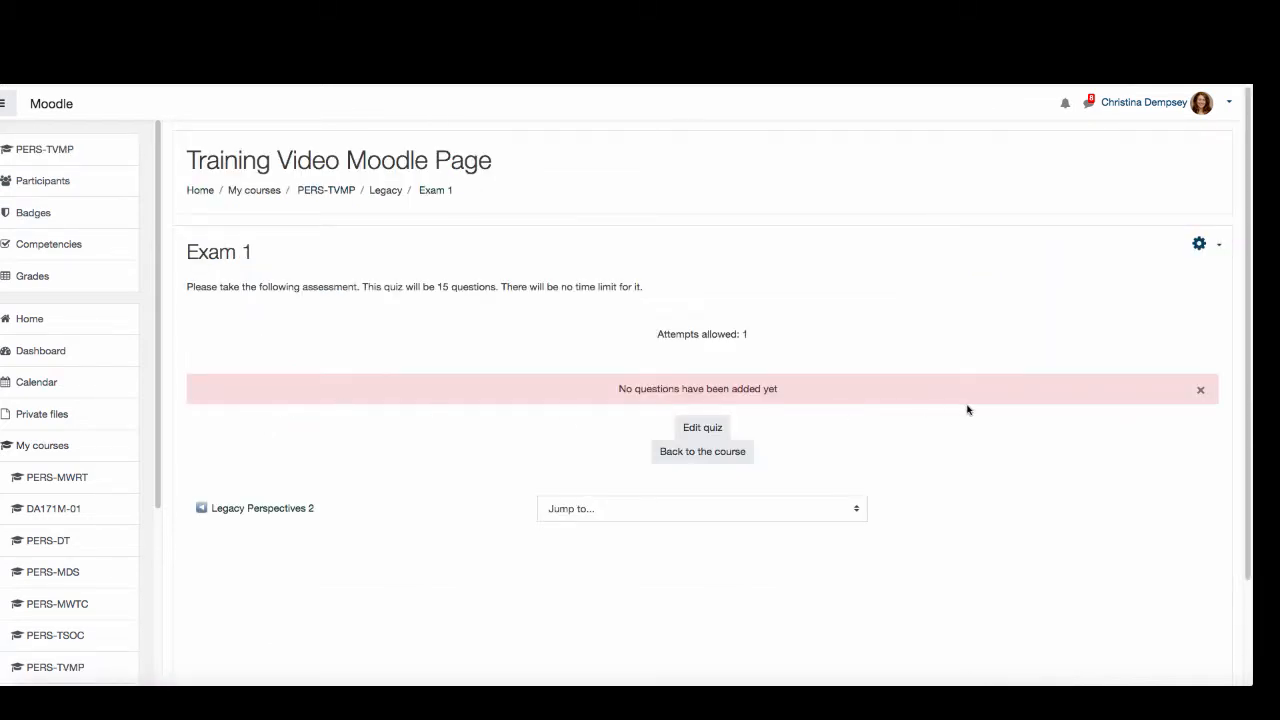
pyautogui.click(718, 429)
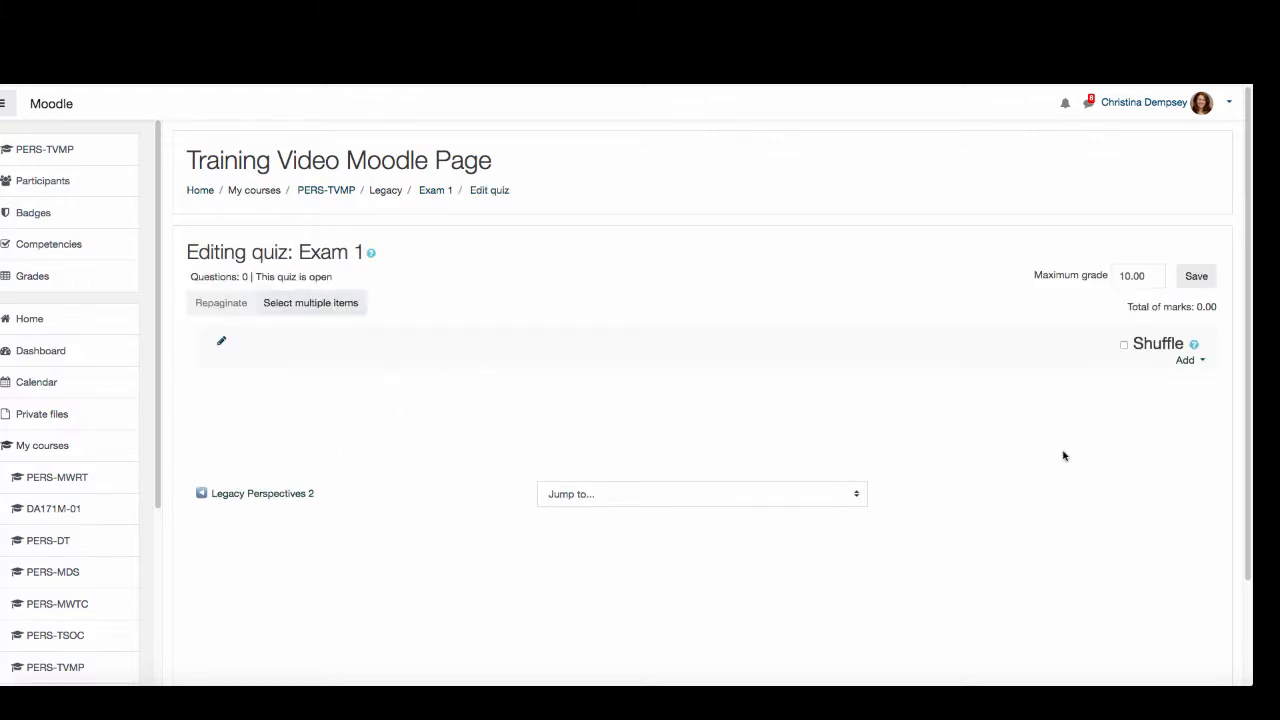
# - Start a new Multiple choice question in the Exam 1 quiz
pyautogui.click(1186, 360)
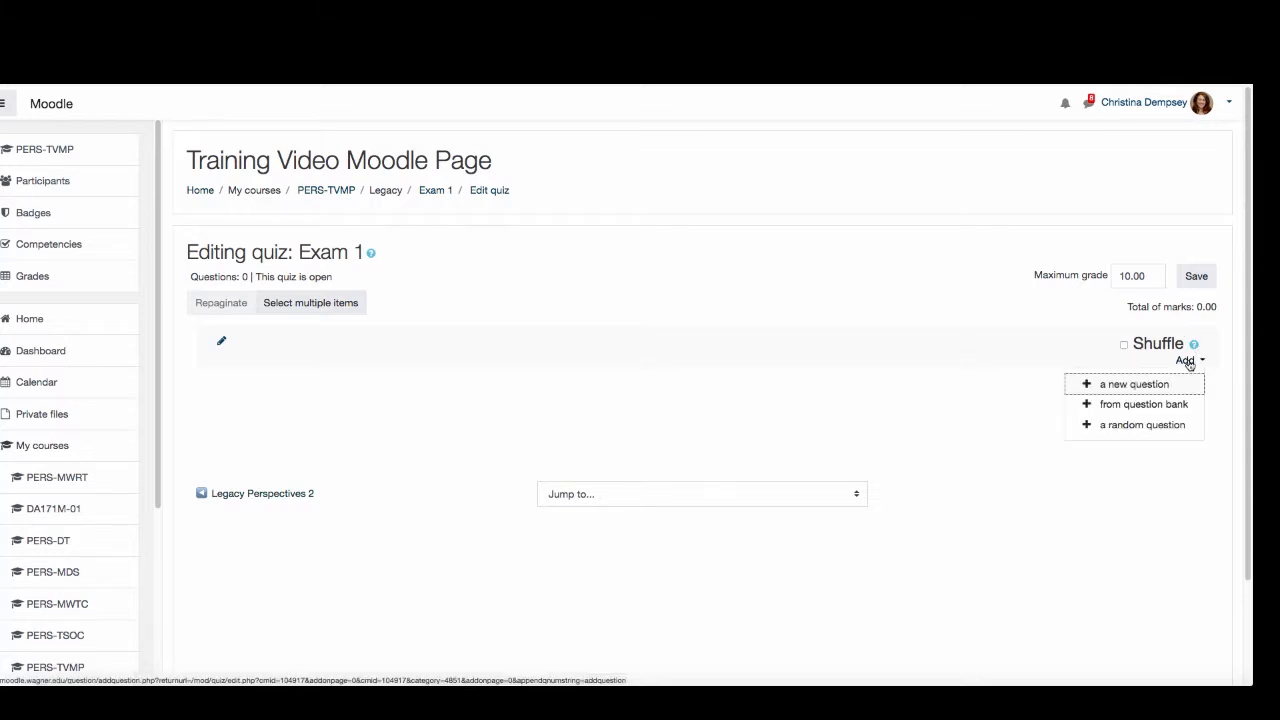
pyautogui.click(1132, 386)
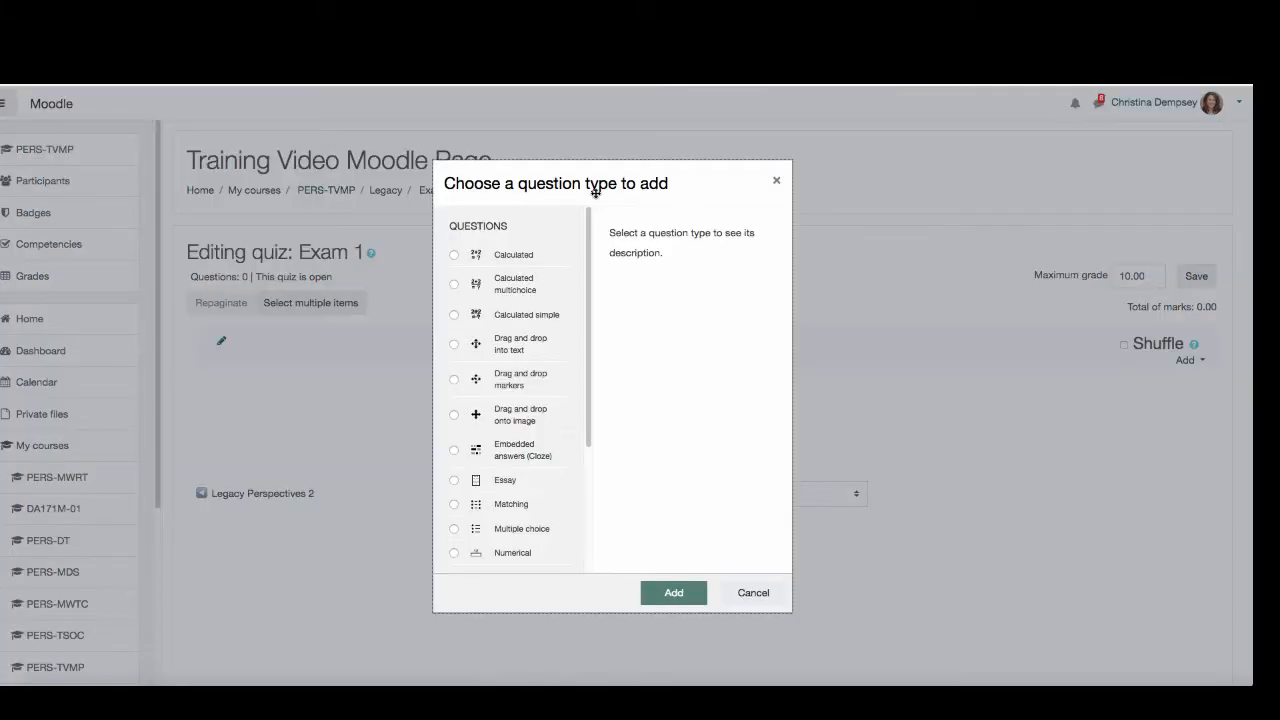
pyautogui.moveTo(590, 222); pyautogui.dragTo(592, 371)
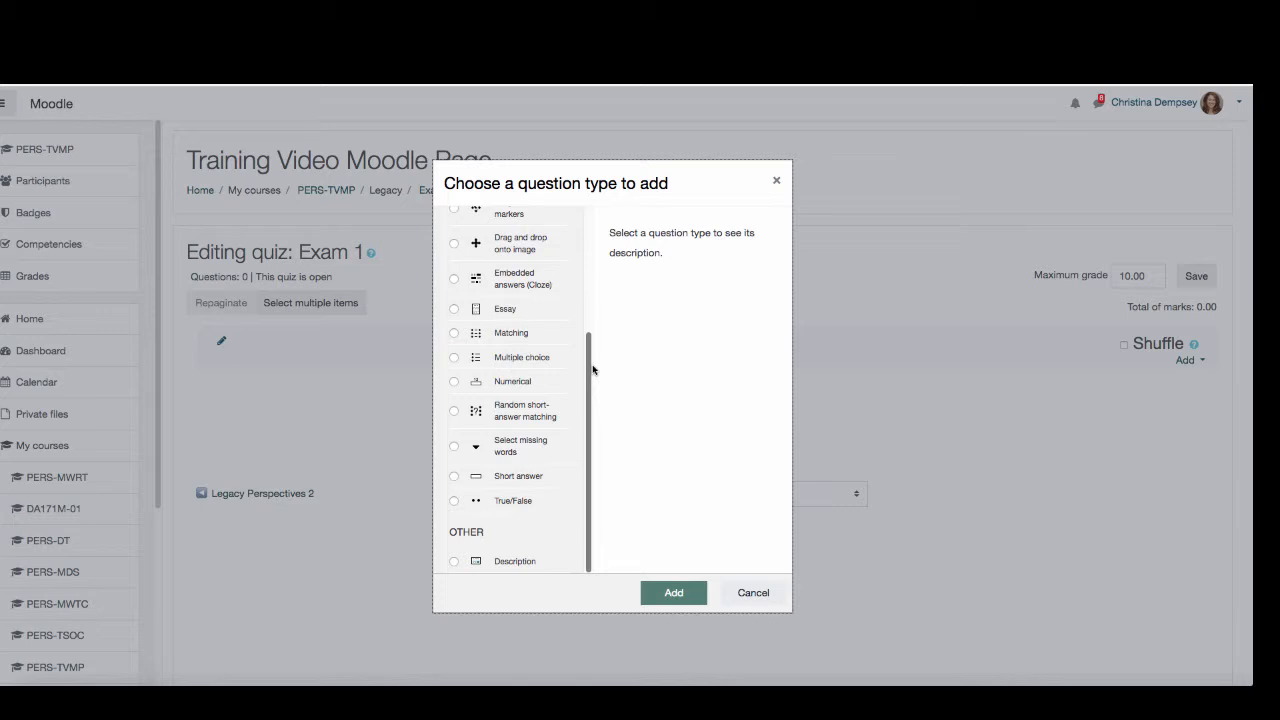
pyautogui.click(454, 358)
pyautogui.click(668, 595)
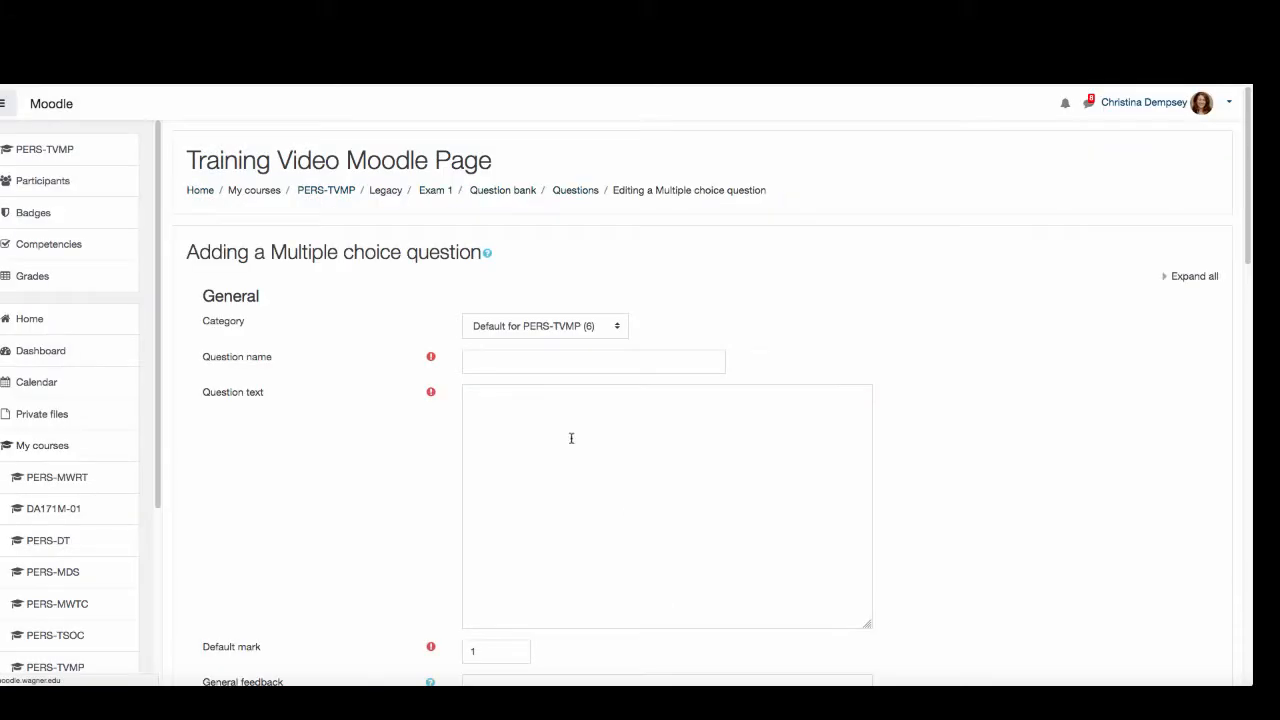
# - Name the question Walt Disney Birthday and enter "What year was Walt Disney born?" as its question text
pyautogui.click(536, 360)
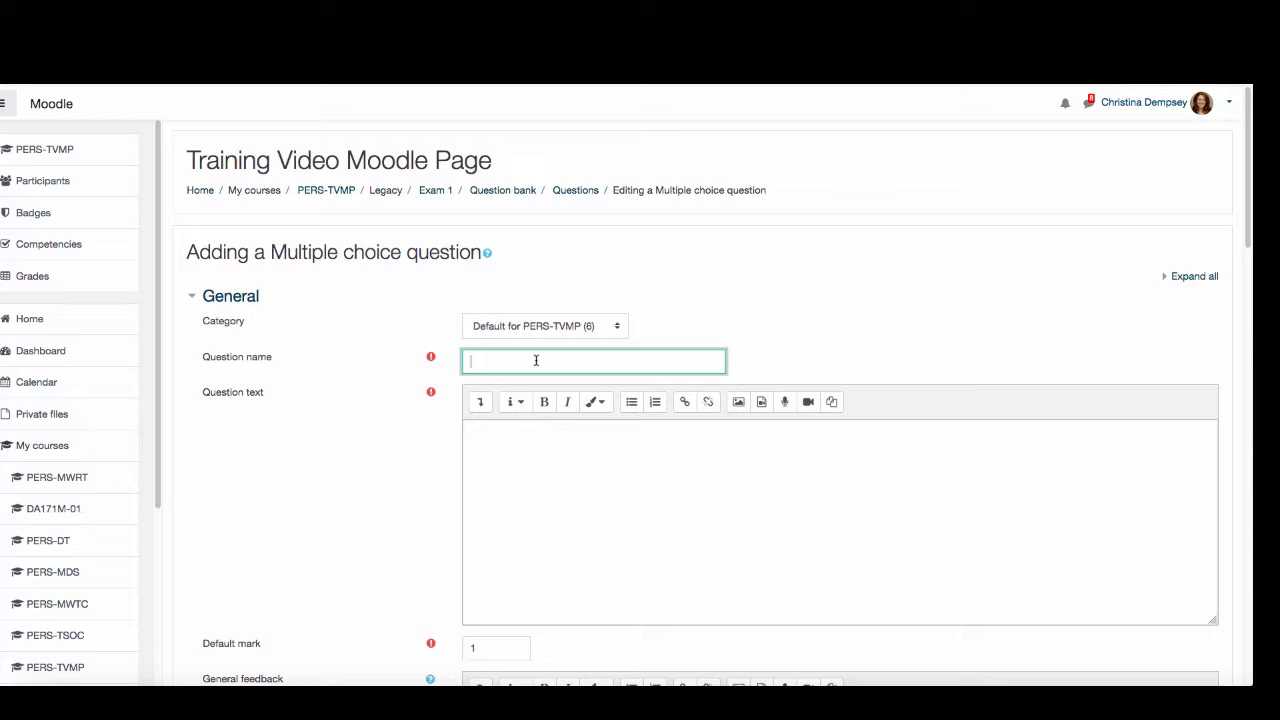
pyautogui.write('W')
pyautogui.write('atl')
pyautogui.write(' Disney Bi')
pyautogui.write('rthday')
pyautogui.click(599, 516)
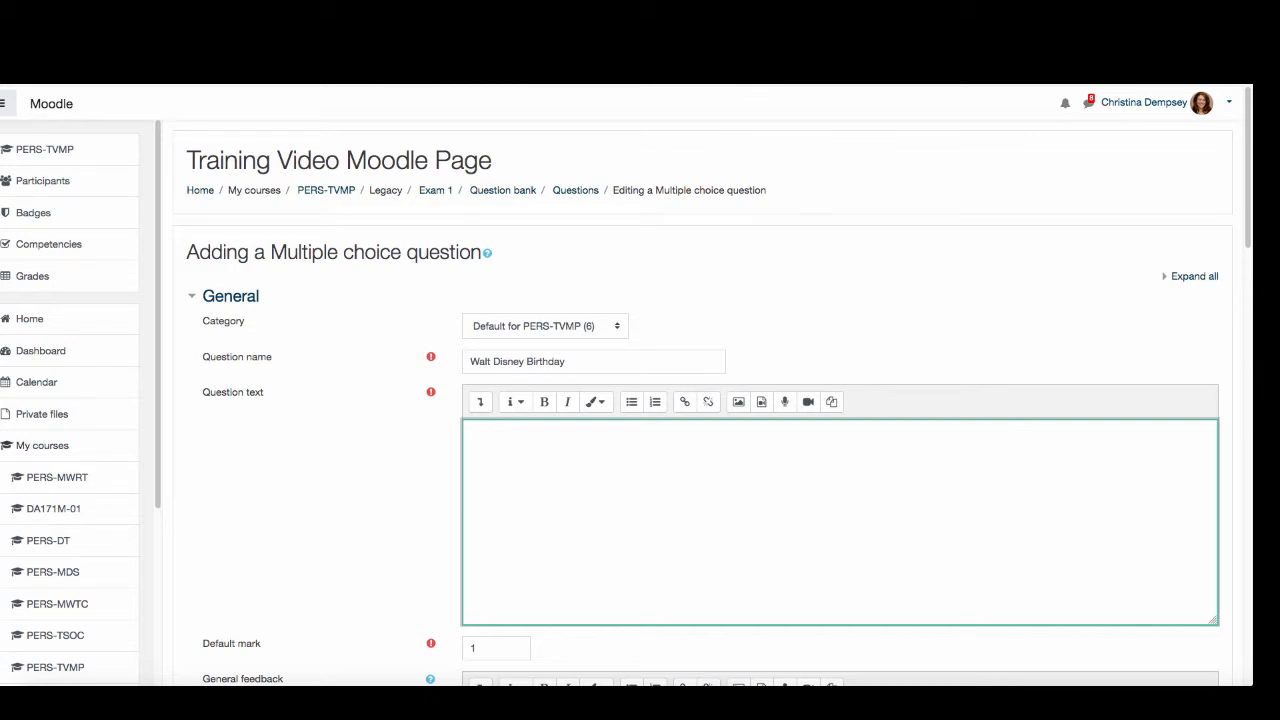
pyautogui.write('What year was Walt Disney born?')
# - Enter 1980 as the answer for Choice 1
pyautogui.scroll(-3, 530, 525)
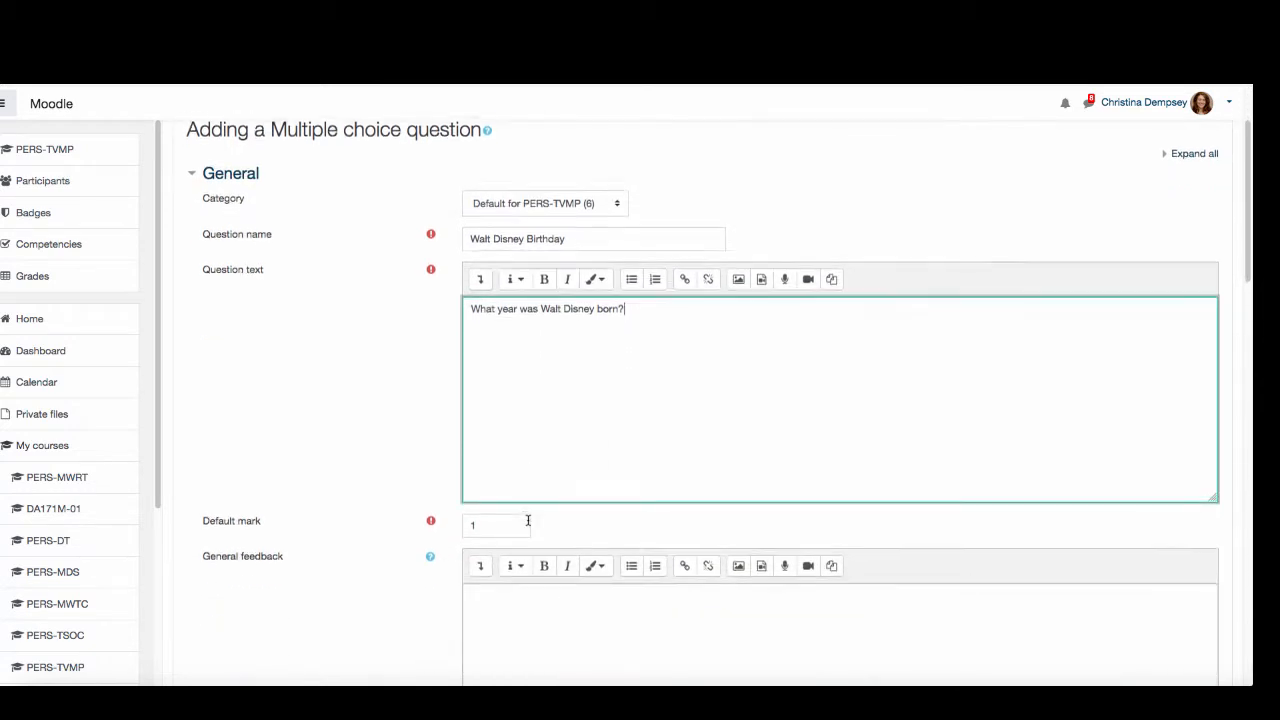
pyautogui.scroll(-3, 528, 520)
pyautogui.scroll(-3, 543, 563)
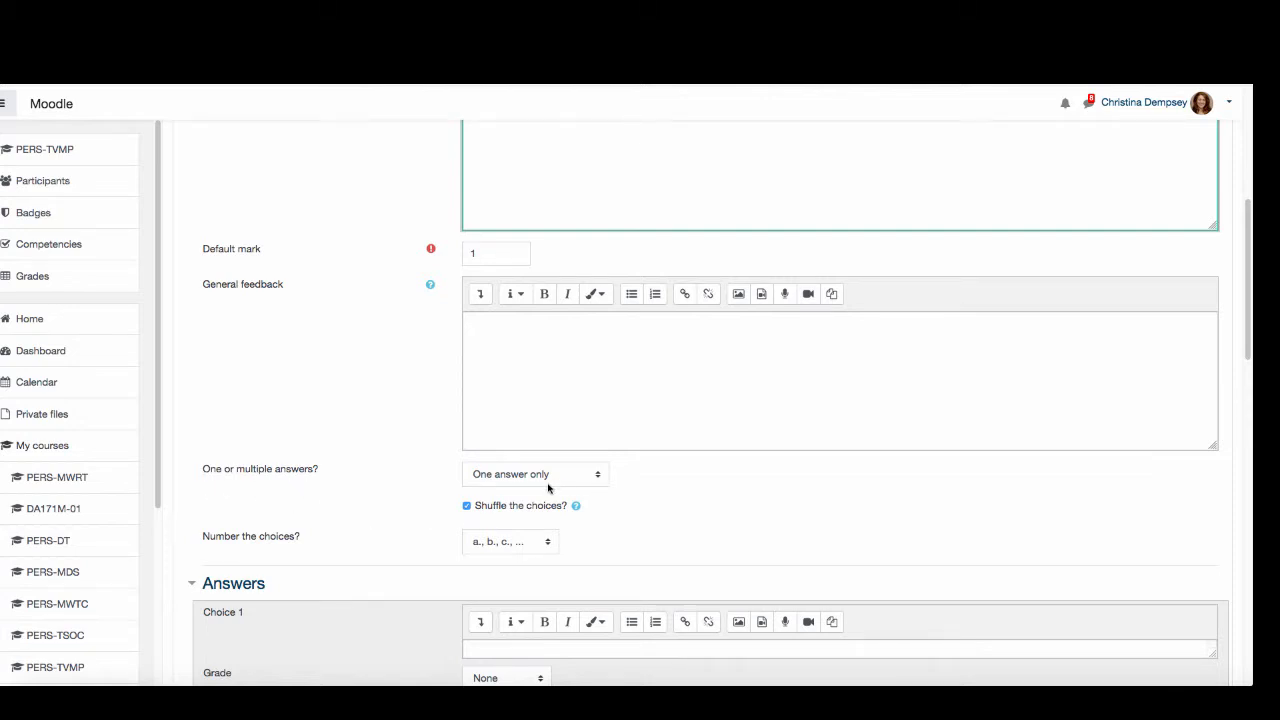
pyautogui.scroll(-5, 543, 486)
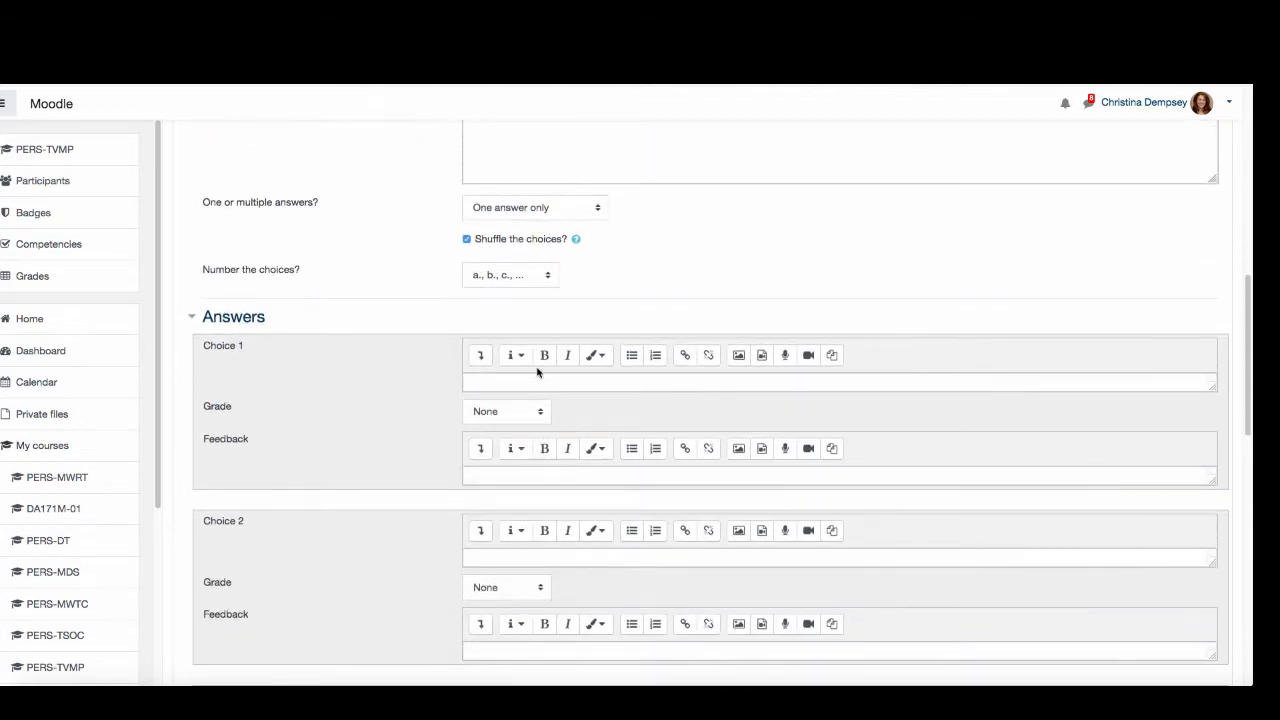
pyautogui.click(537, 380)
pyautogui.write('1')
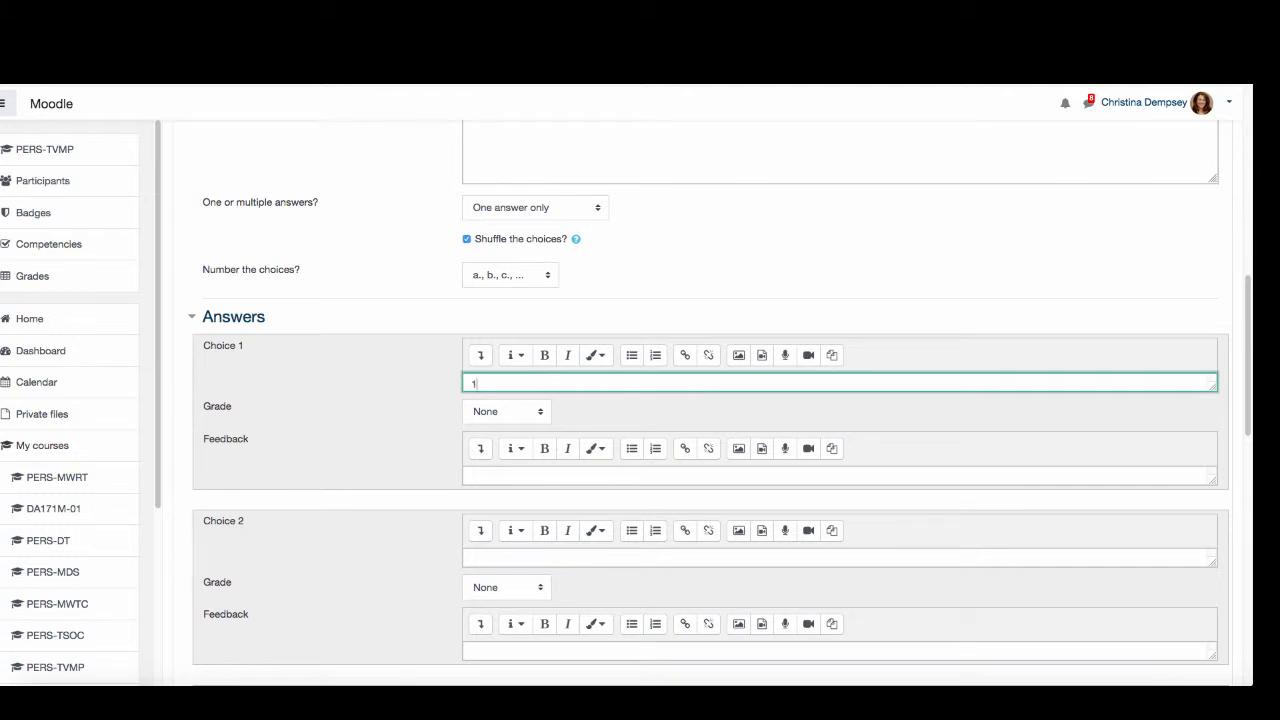
pyautogui.write('980')
# - Enter 1937 as the answer for Choice 2
pyautogui.scroll(-2, 488, 531)
pyautogui.click(508, 491)
pyautogui.click(508, 500)
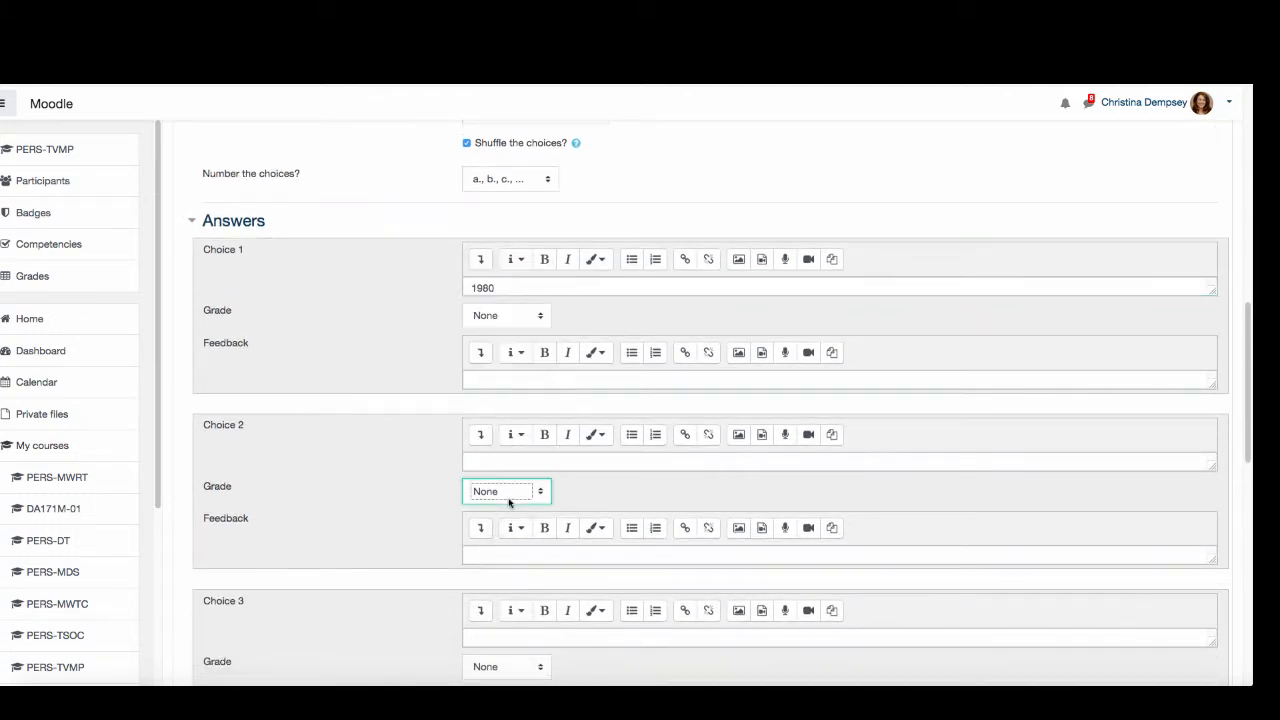
pyautogui.click(508, 461)
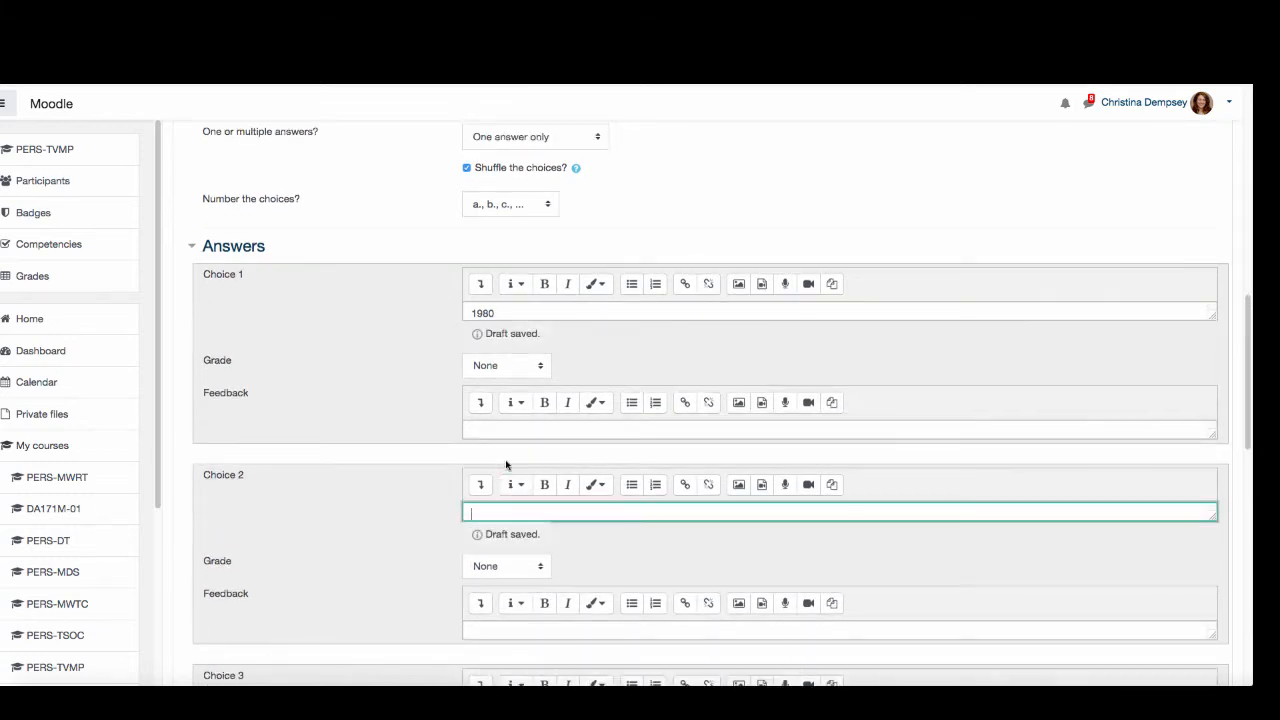
pyautogui.write('1937')
# - Enter 1901 as the answer for Choice 3 and 1910 for Choice 4
pyautogui.scroll(-3, 351, 511)
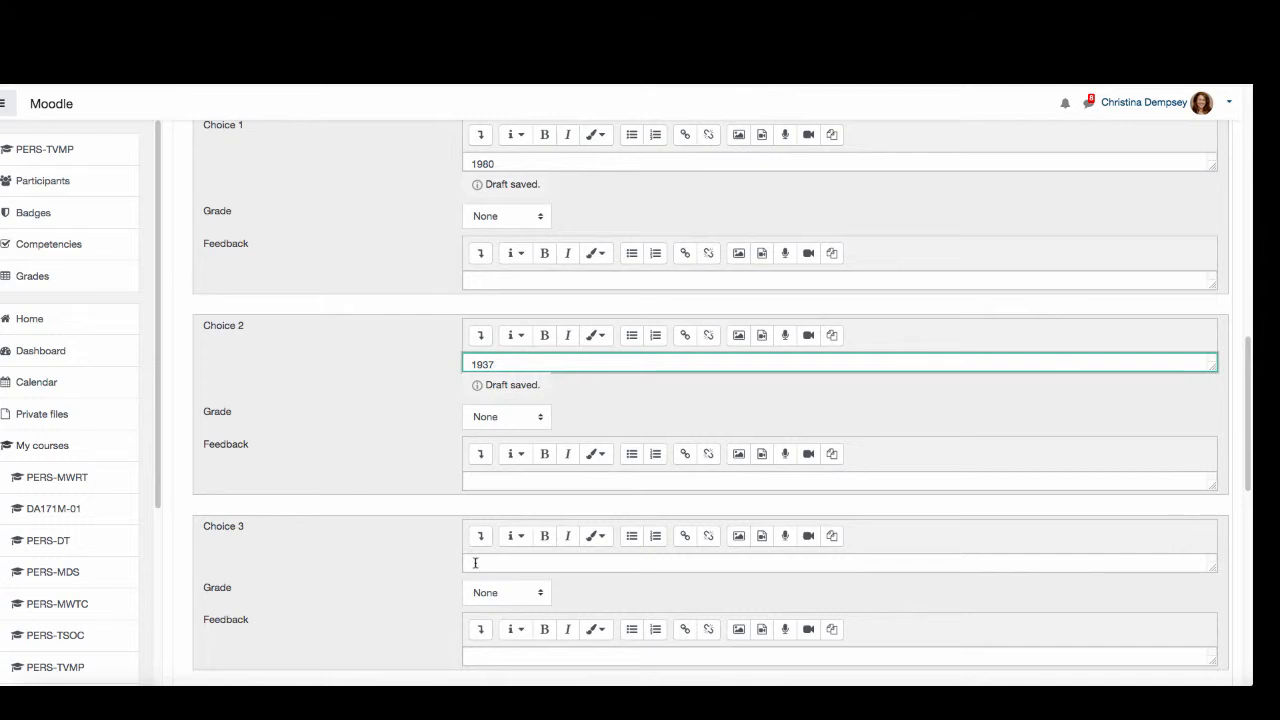
pyautogui.click(475, 561)
pyautogui.write('1901')
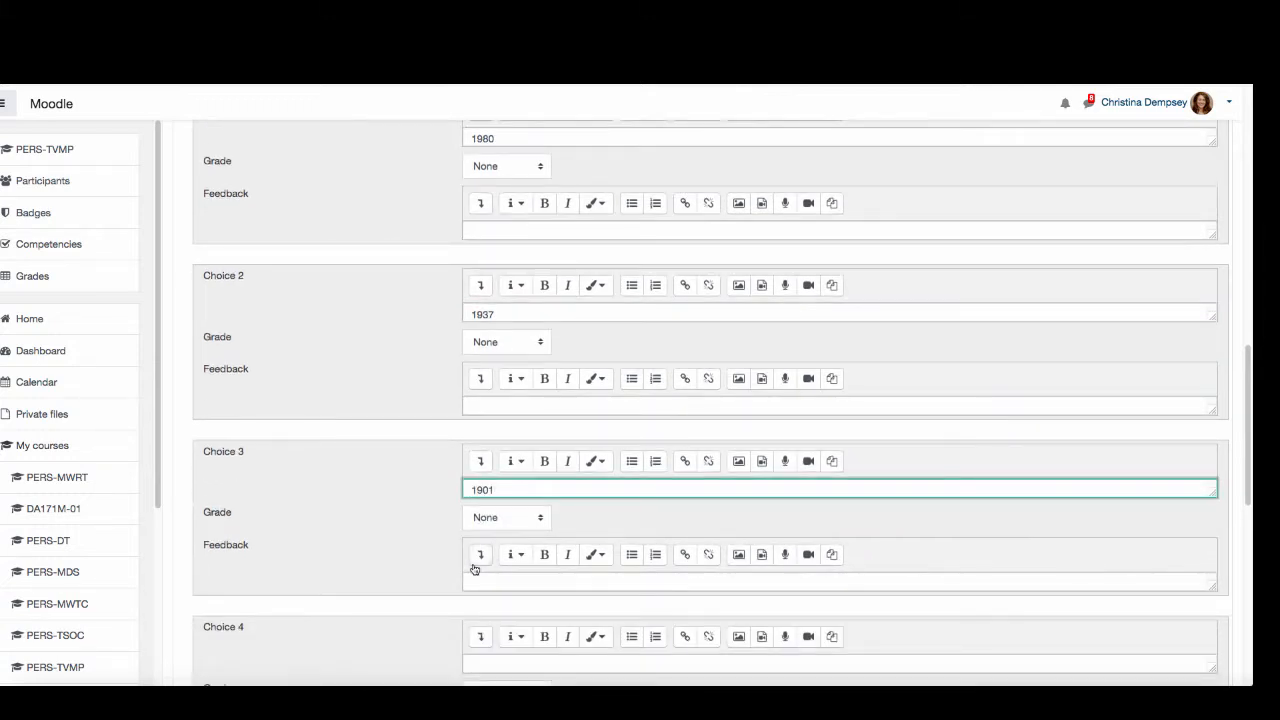
pyautogui.scroll(-2, 500, 575)
pyautogui.click(510, 553)
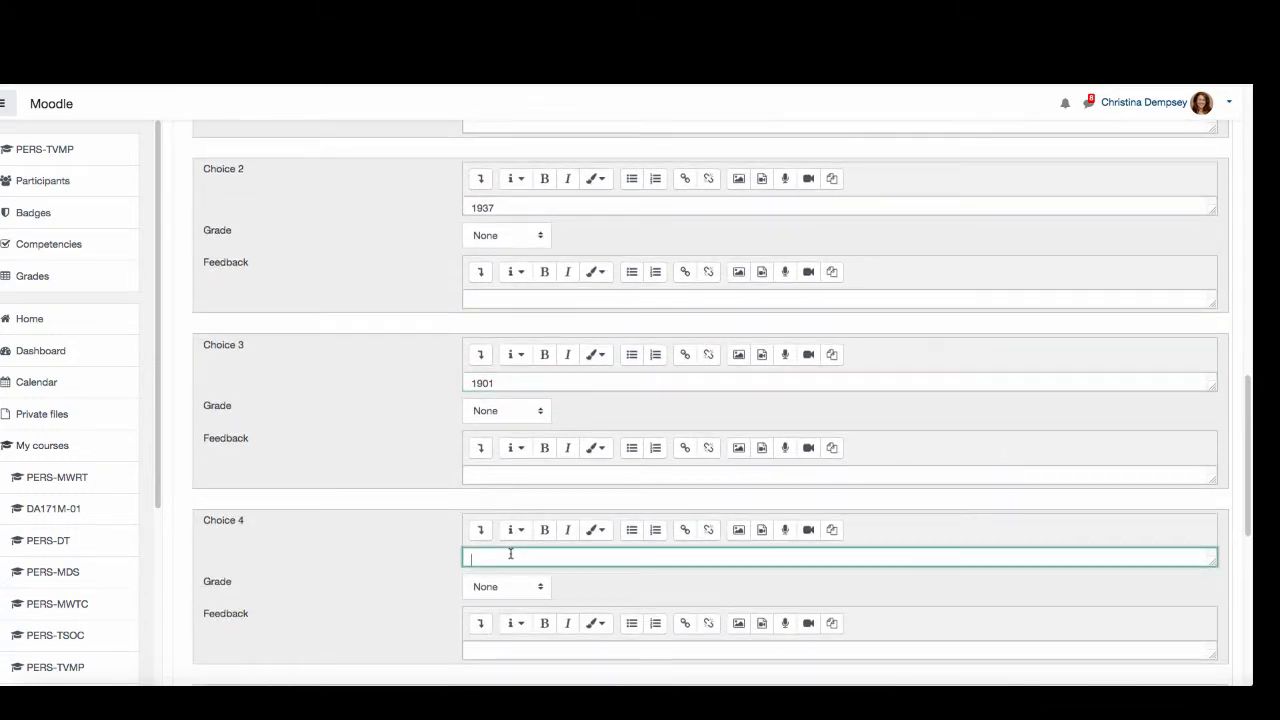
pyautogui.write('1910')
# - Set the grade of the 1901 choice to 100% and save the question to the quiz
pyautogui.click(541, 412)
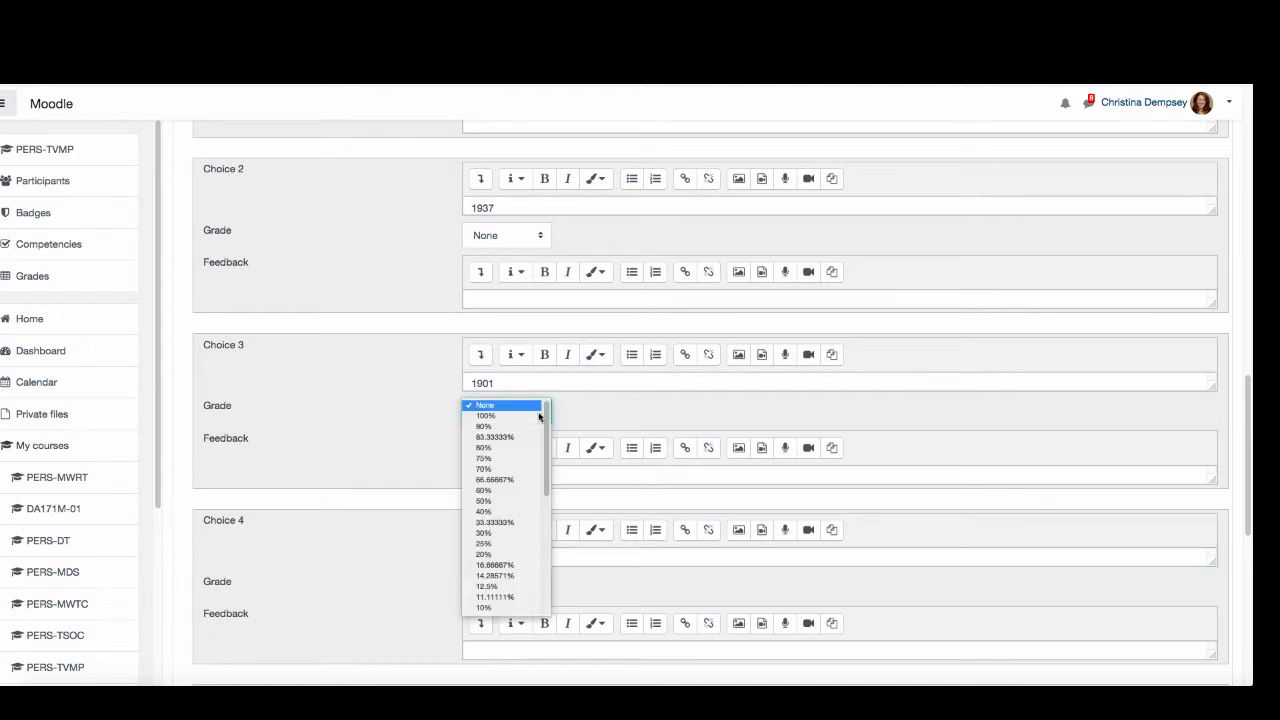
pyautogui.click(527, 417)
pyautogui.click(603, 410)
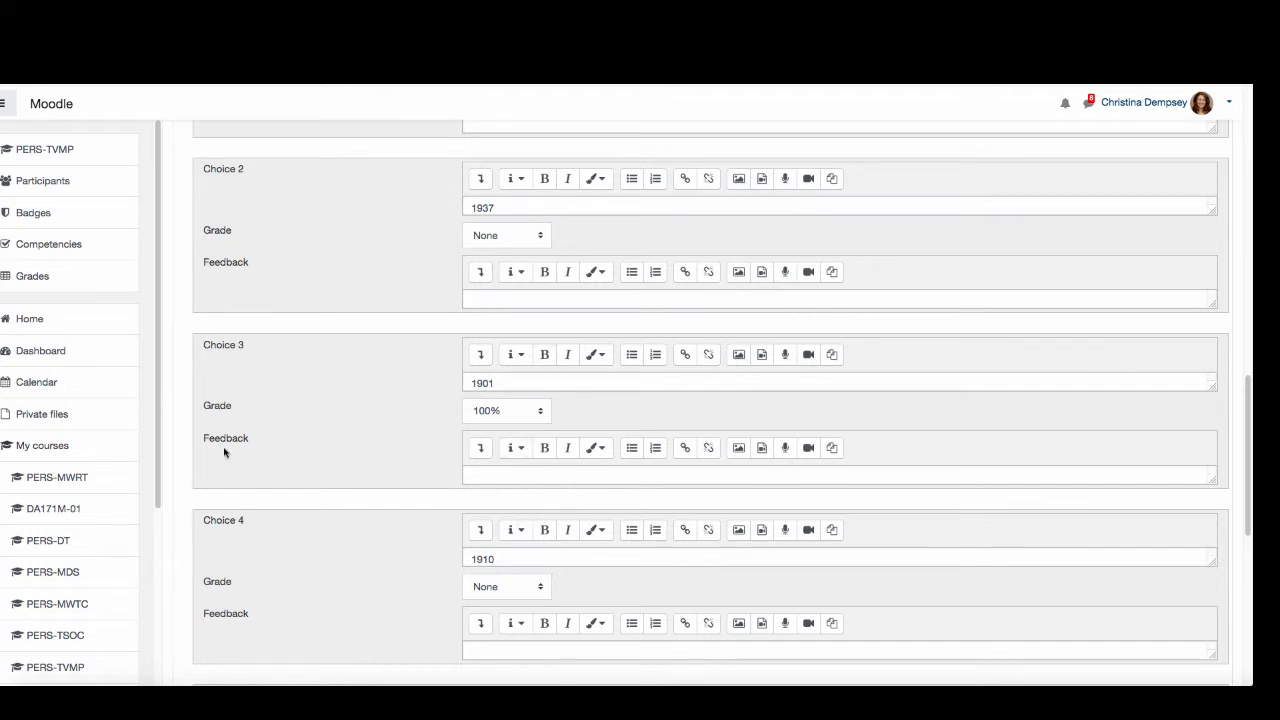
pyautogui.scroll(-5, 434, 594)
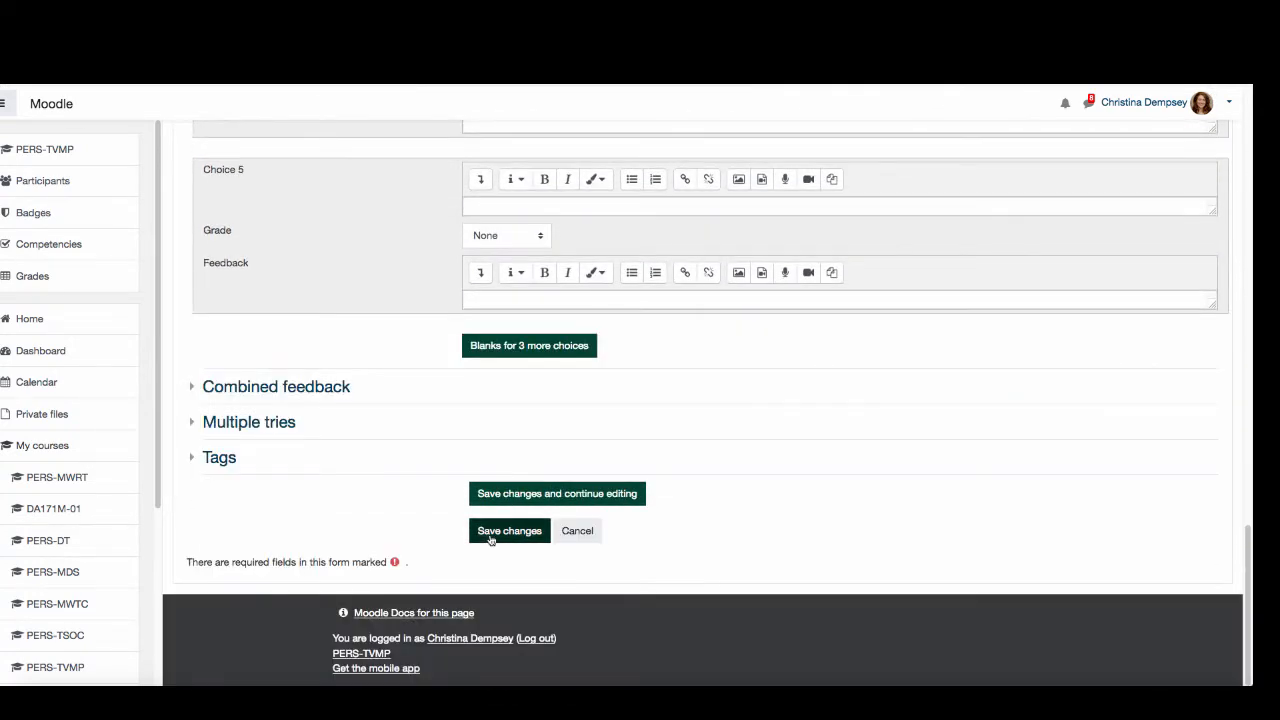
pyautogui.click(509, 530)
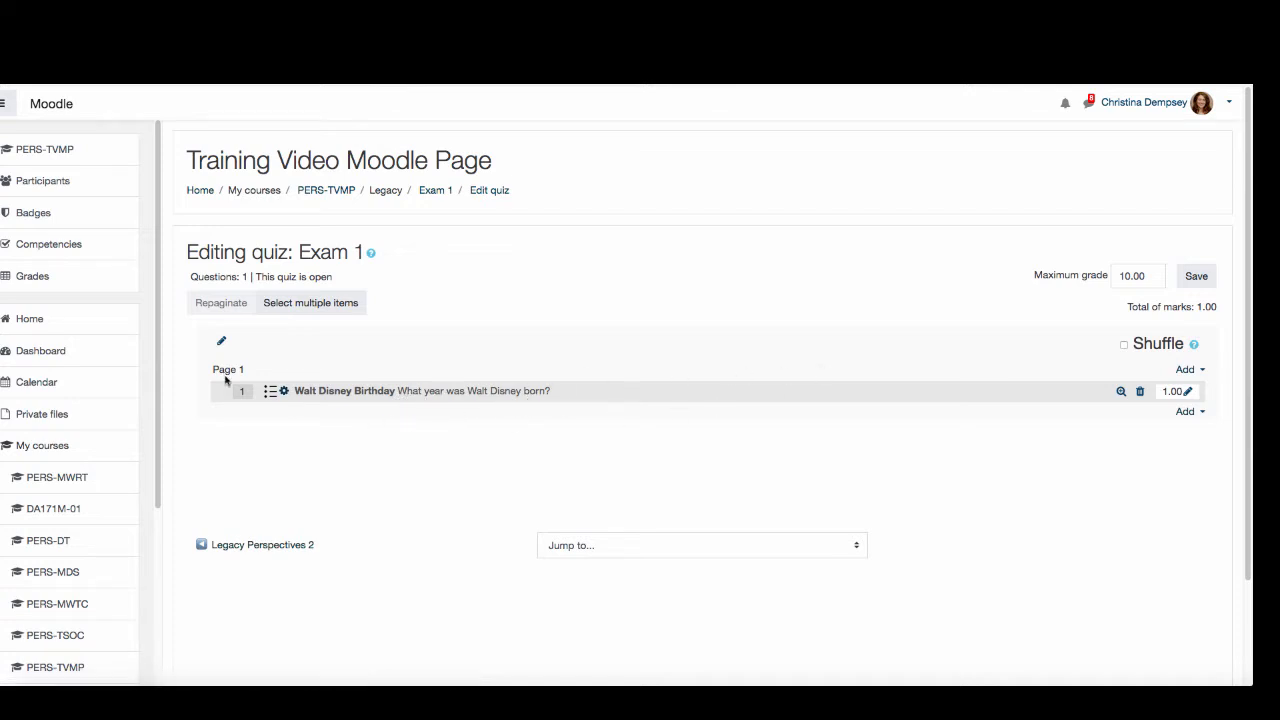
# - Start a new True/False question on page 1 of the quiz
pyautogui.click(1196, 371)
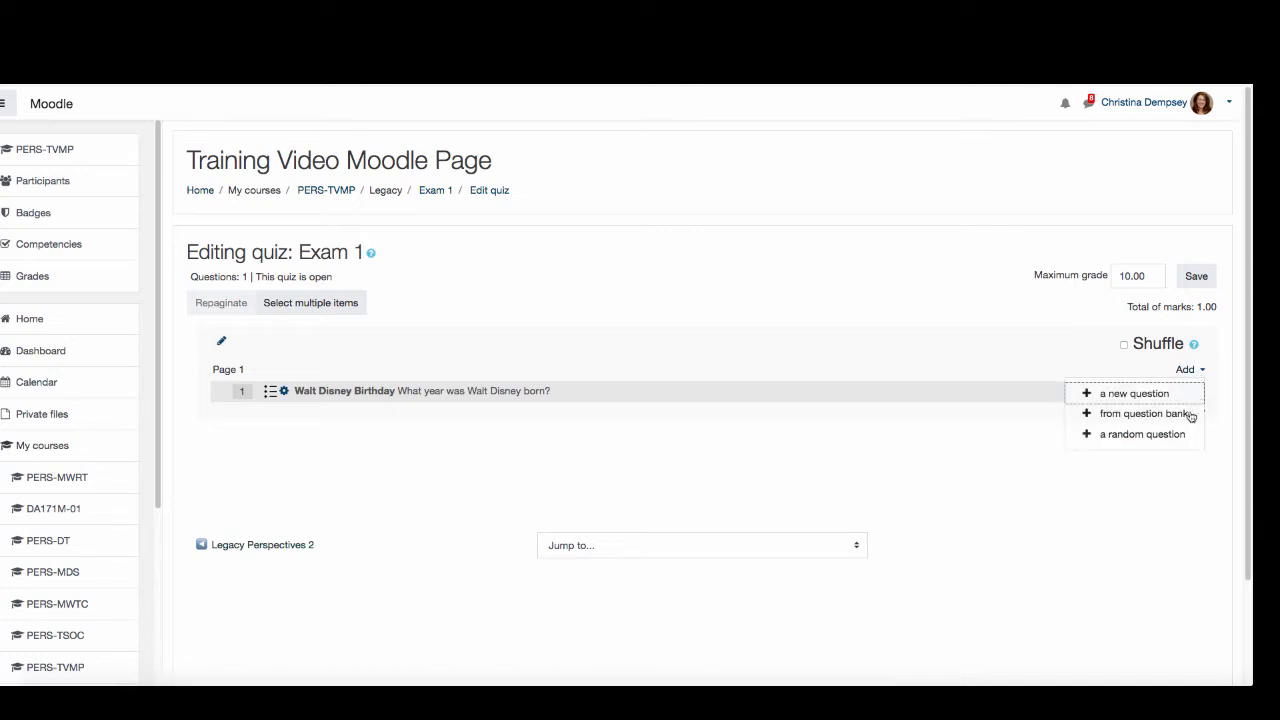
pyautogui.click(1121, 394)
pyautogui.moveTo(590, 325); pyautogui.dragTo(597, 487)
pyautogui.click(453, 500)
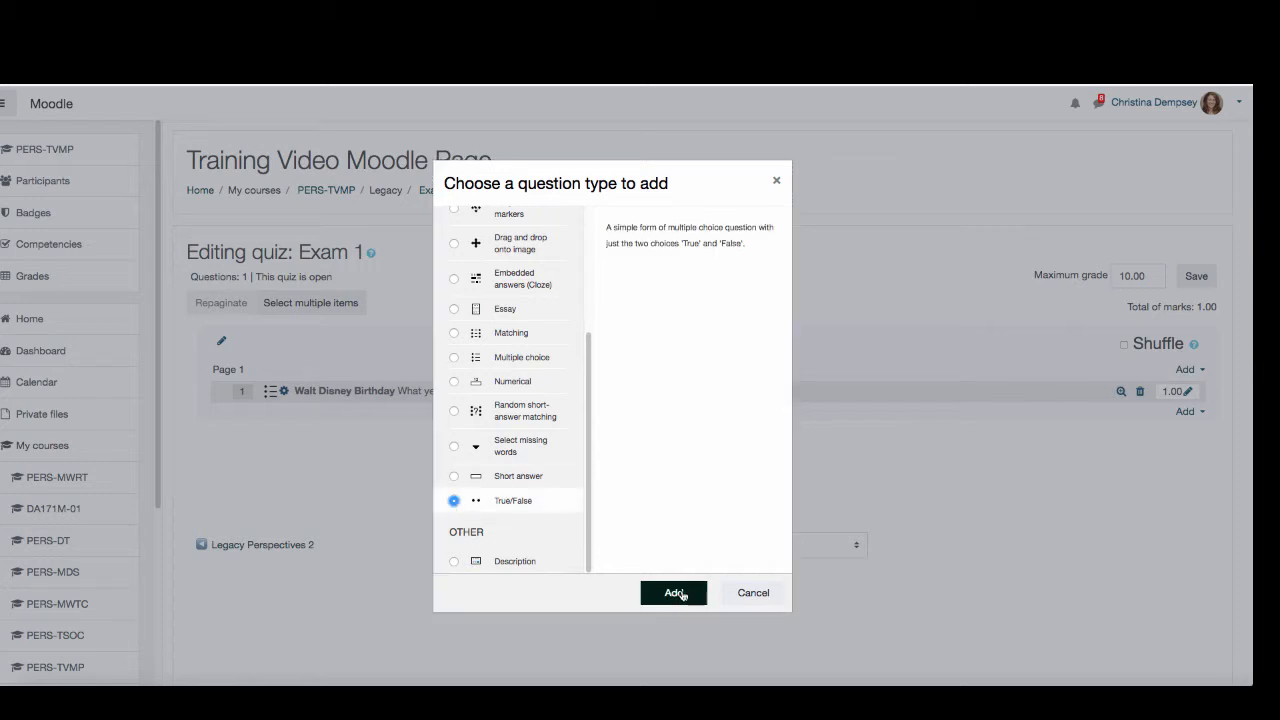
pyautogui.click(673, 592)
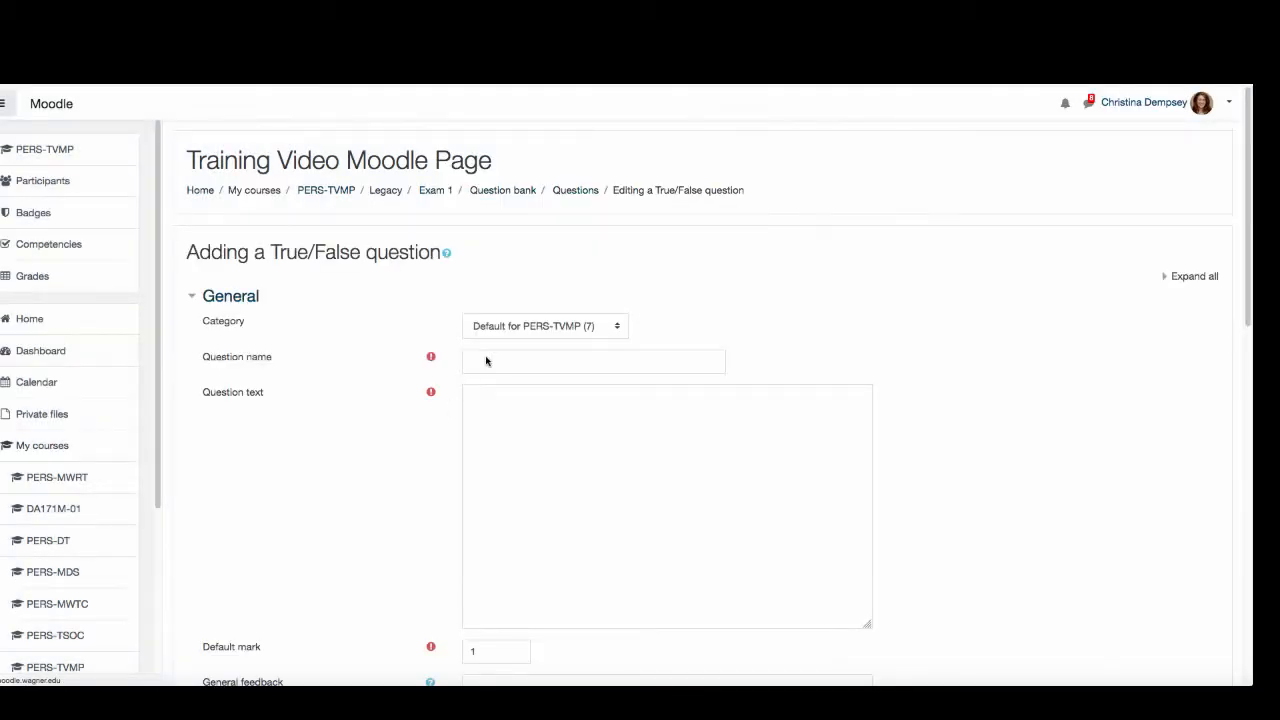
# - Name the question Opening of Disney World and enter "Disney World theme park opened before Disney Land" as its text
pyautogui.click(491, 364)
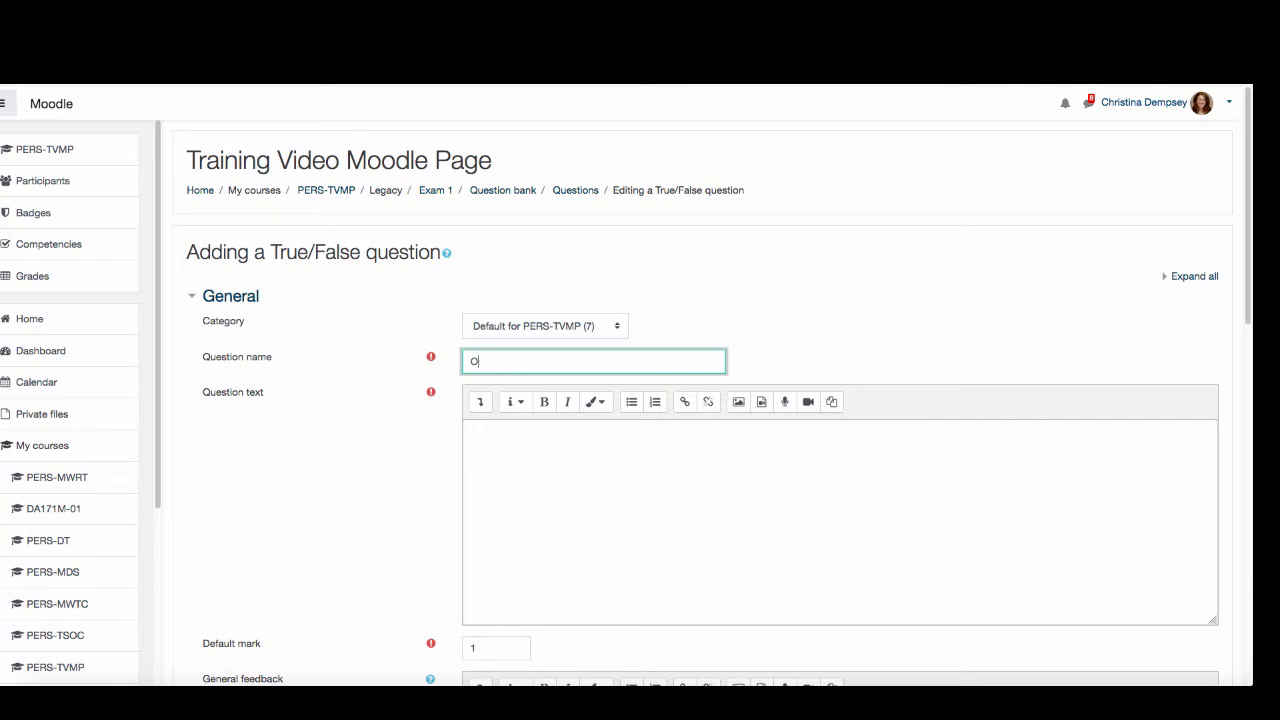
pyautogui.write('Opening of Disney World')
pyautogui.click(528, 424)
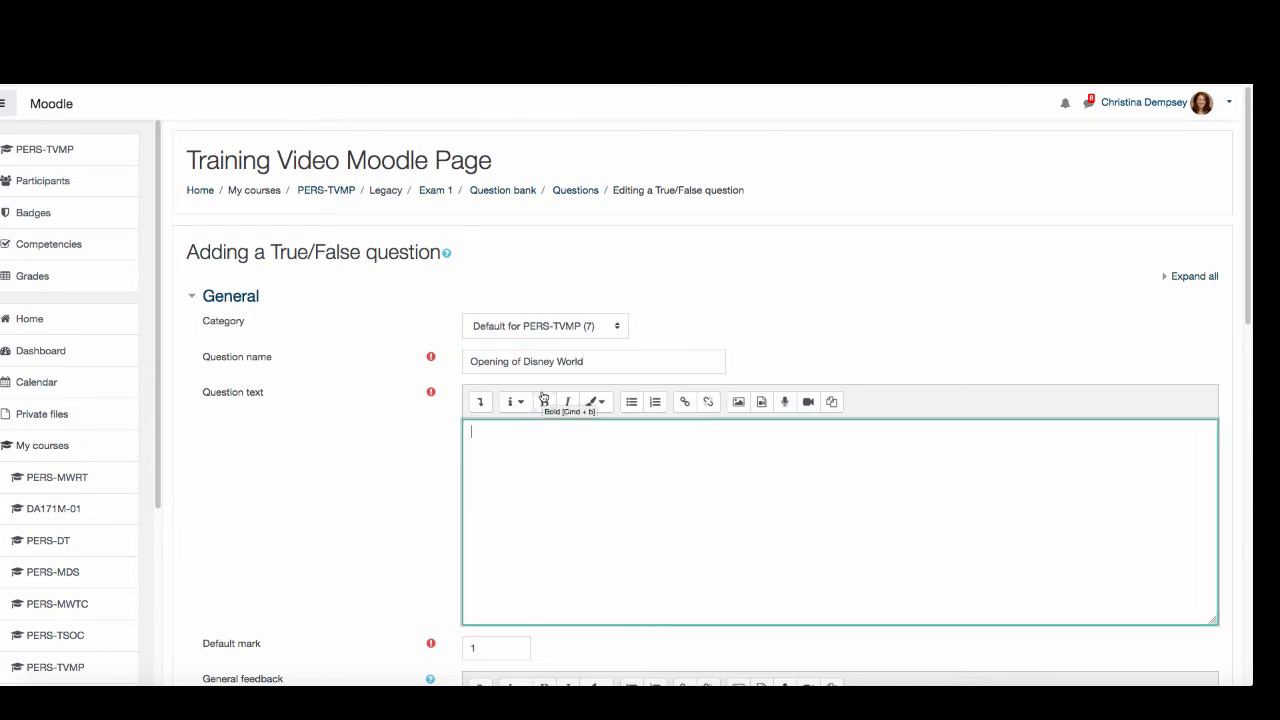
pyautogui.write('Disney World theme park opened before Disney Land')
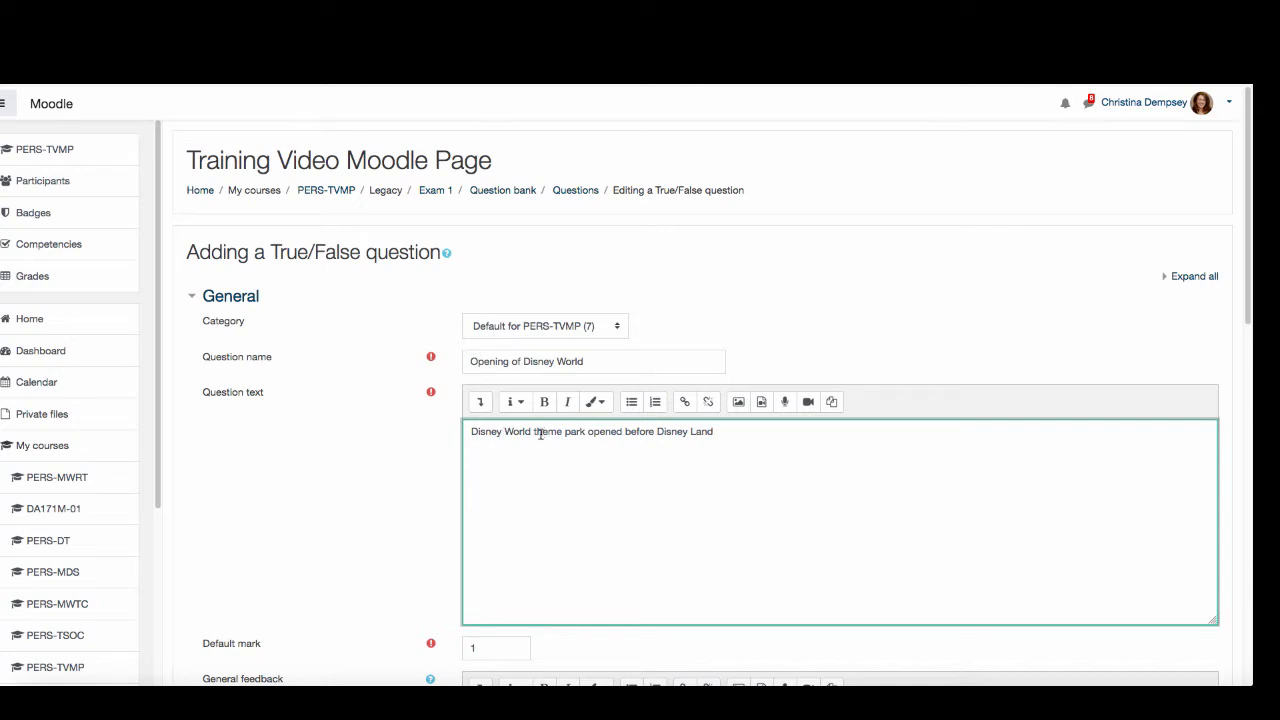
# - Save the True/False question to the quiz with False as the correct answer
pyautogui.scroll(-5, 449, 583)
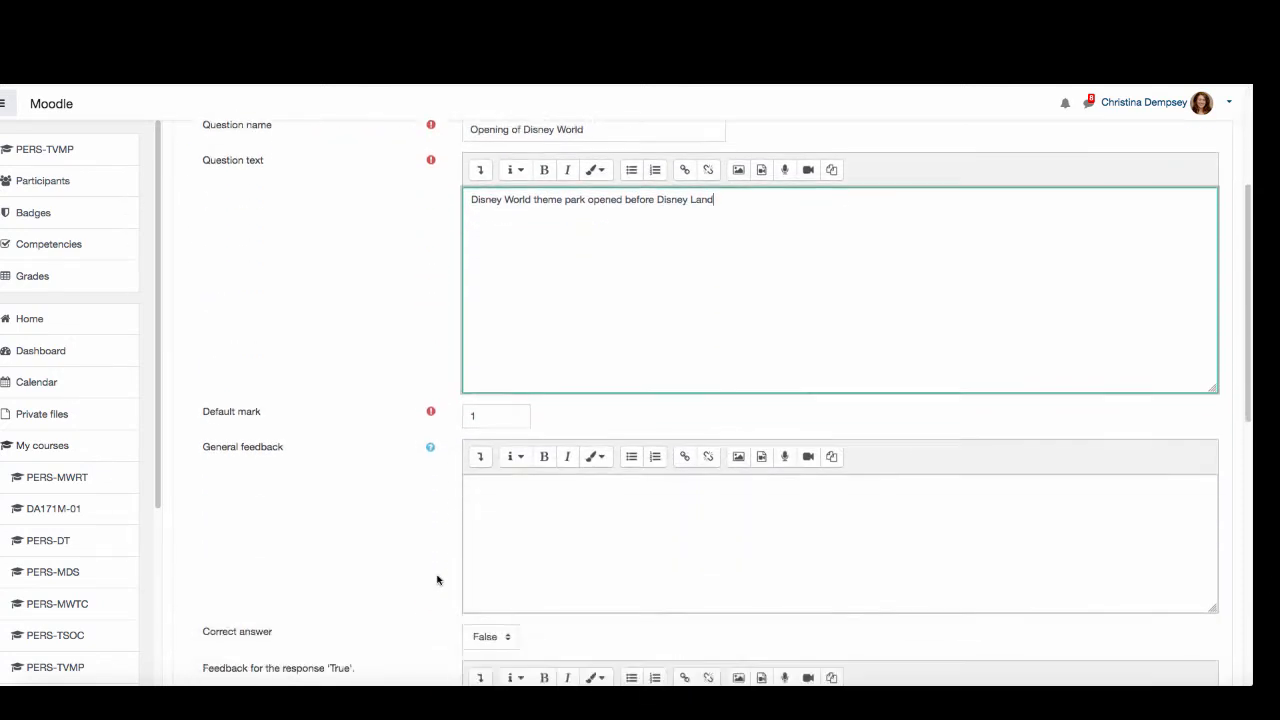
pyautogui.scroll(-6, 437, 581)
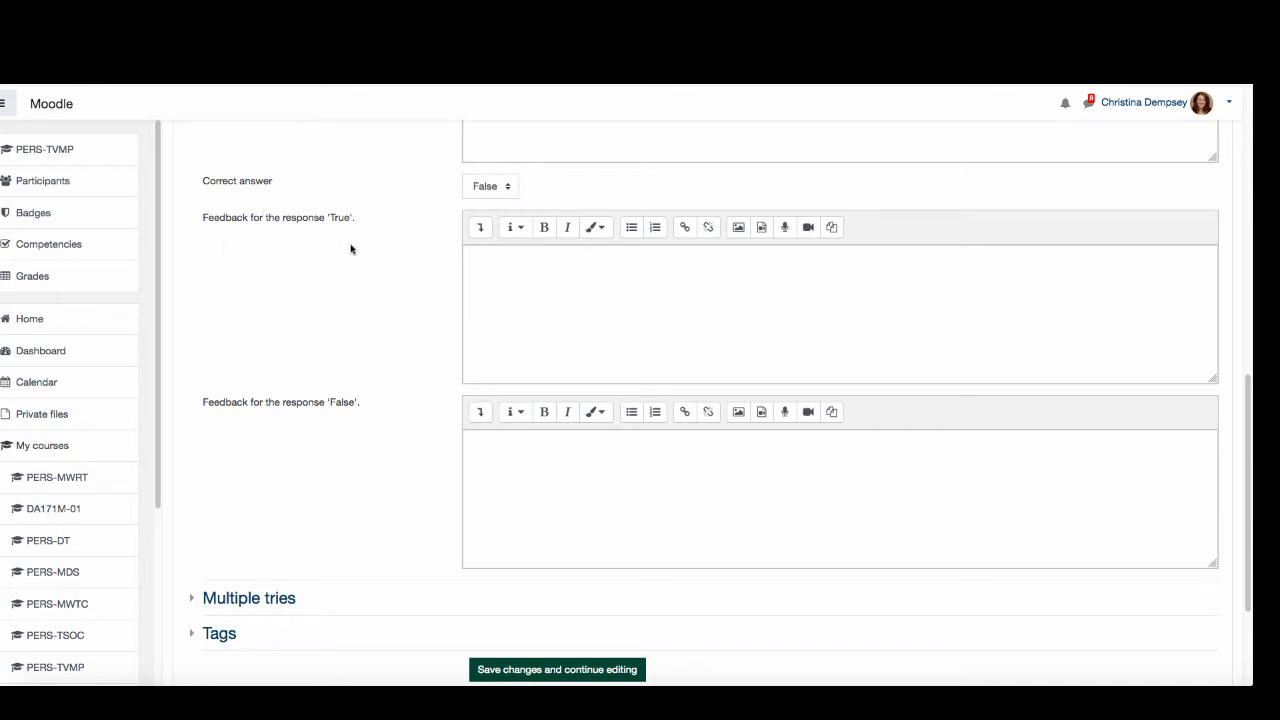
pyautogui.scroll(-3, 489, 554)
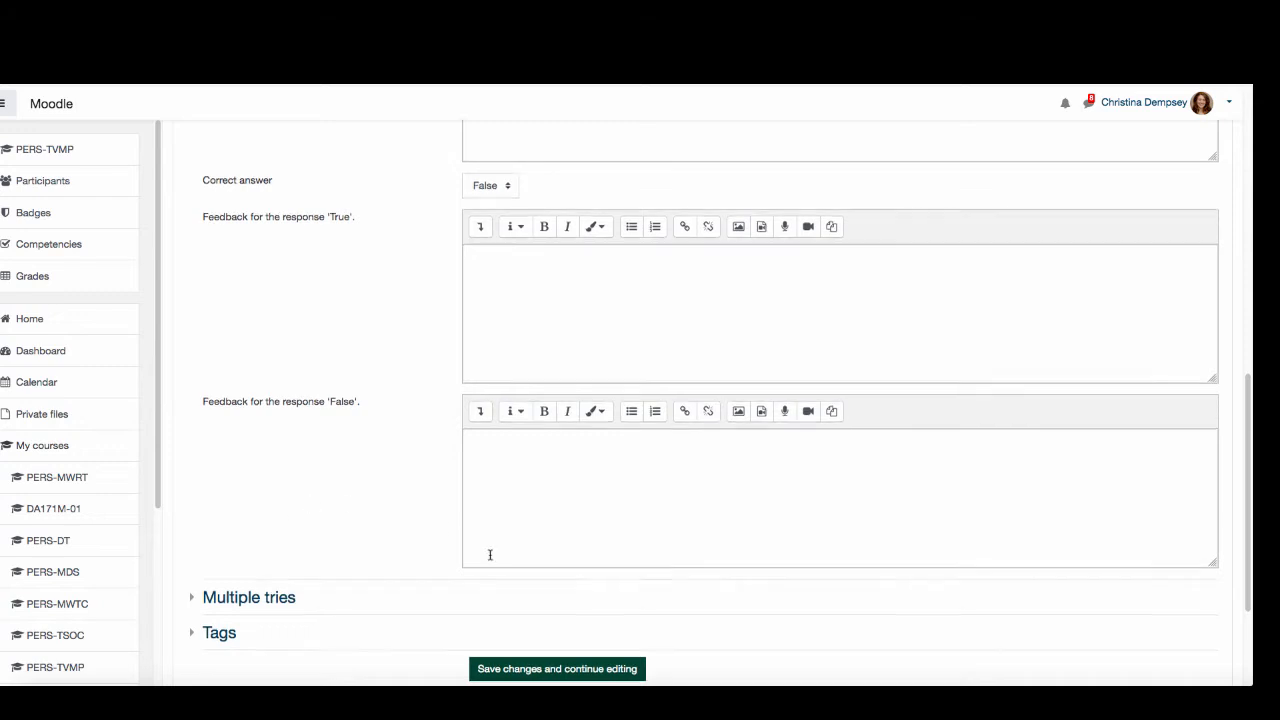
pyautogui.click(507, 531)
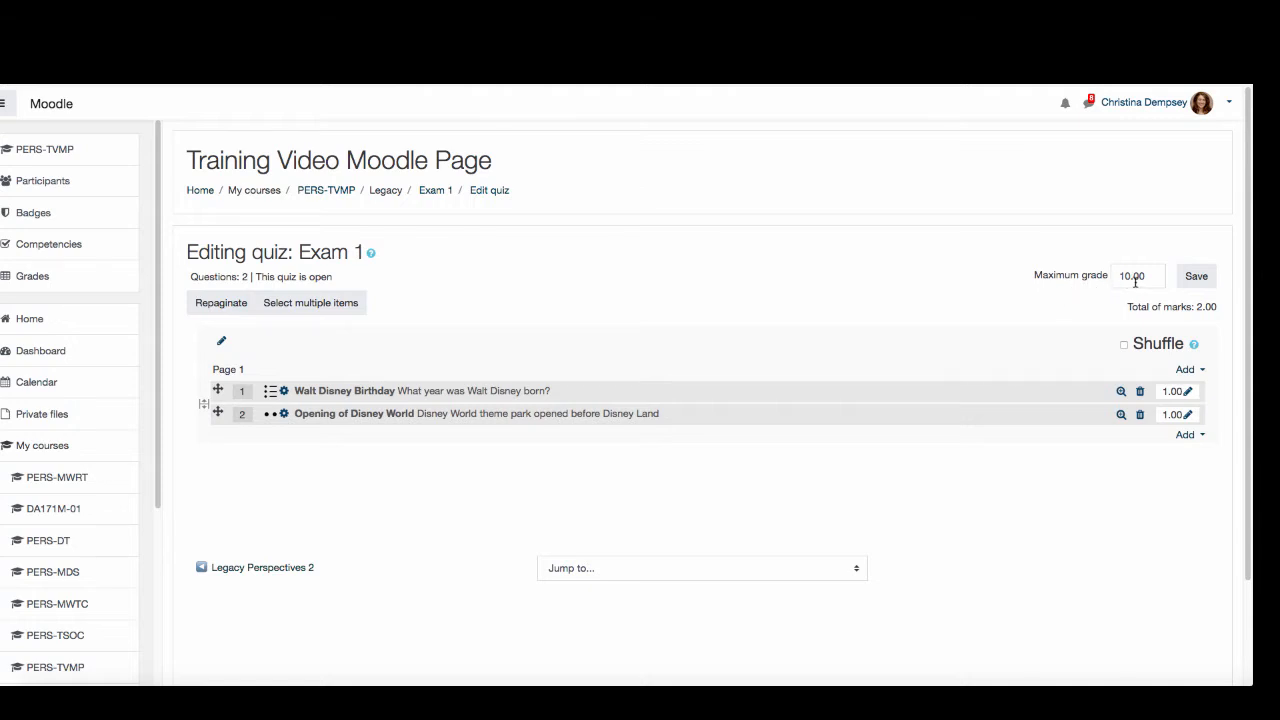
# - Set the mark of the Walt Disney Birthday question to 5
pyautogui.doubleClick(1172, 392)
pyautogui.click(1129, 480)
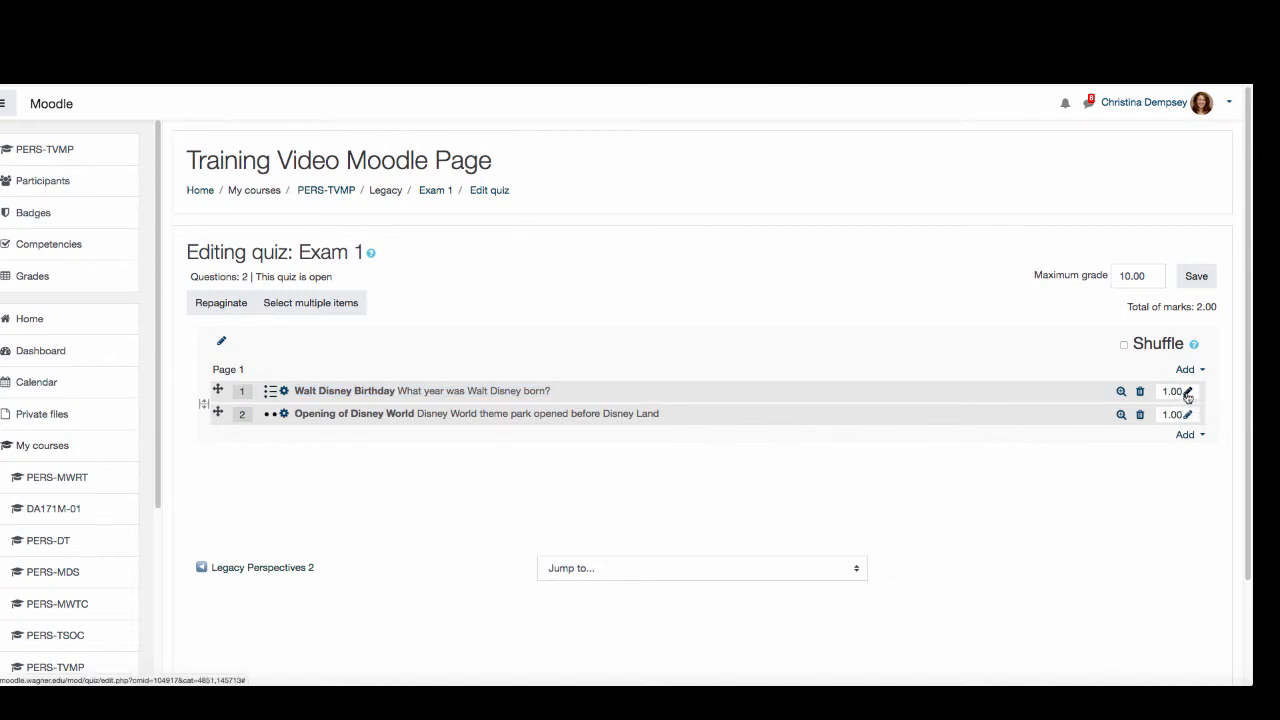
pyautogui.click(1187, 394)
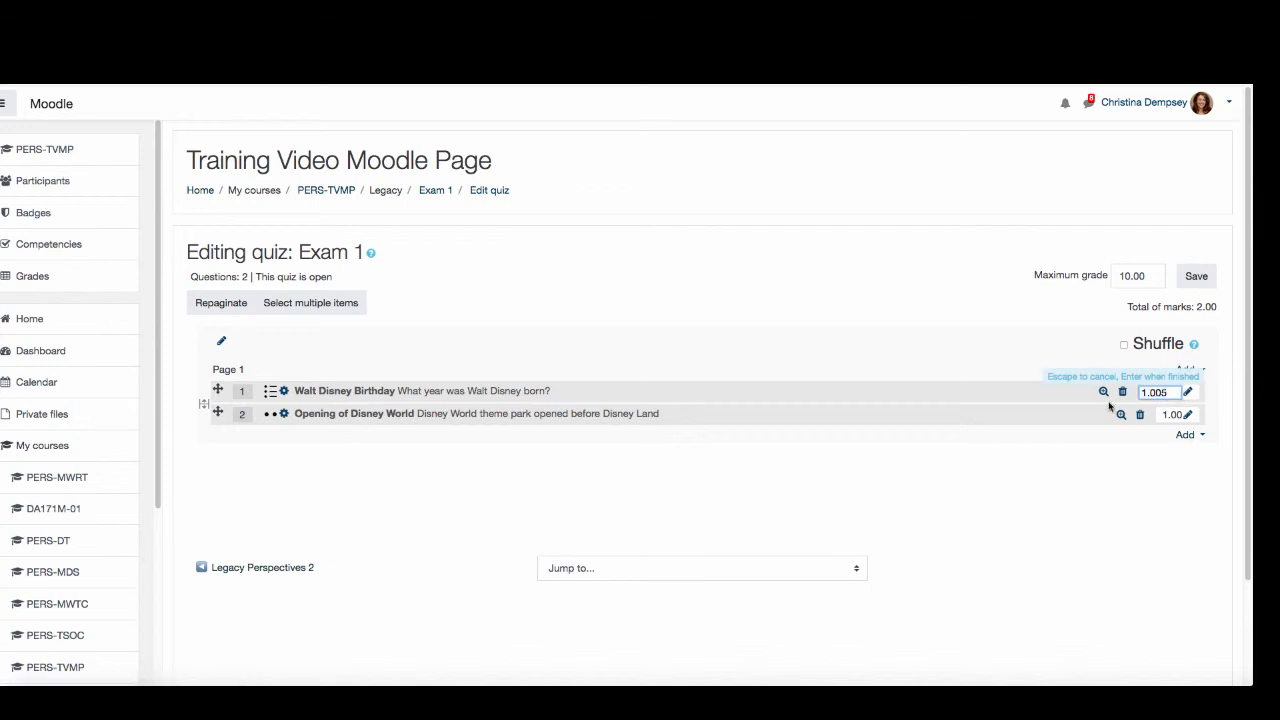
pyautogui.write('5')
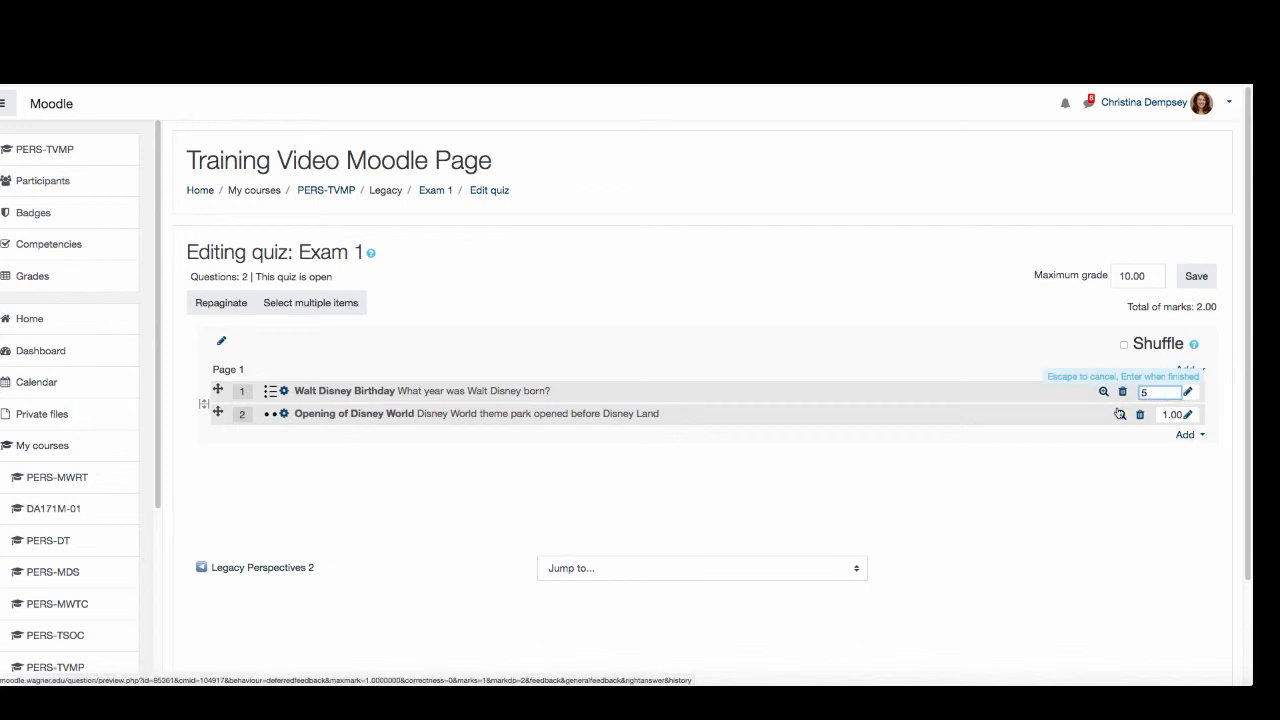
pyautogui.press('Return')
# - Set the mark of the Opening of Disney World question to 5 and save the quiz's maximum grade of 10.00
pyautogui.click(1189, 415)
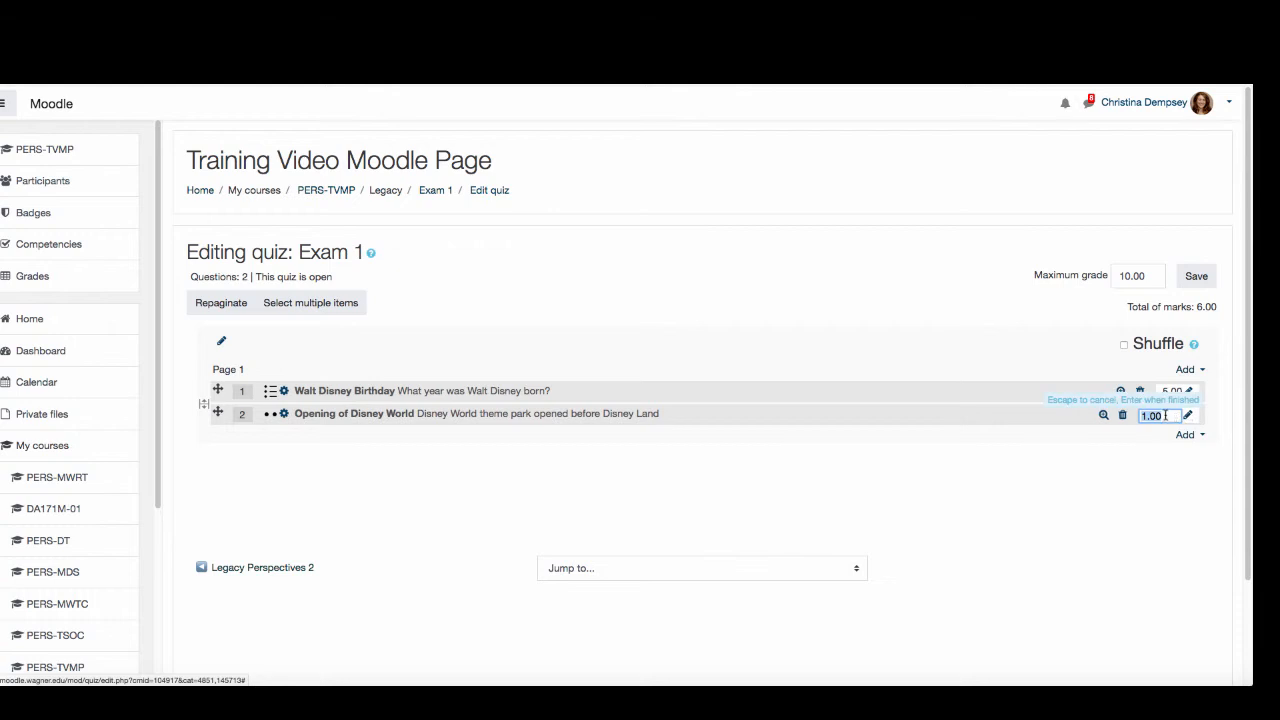
pyautogui.write('5')
pyautogui.press('Return')
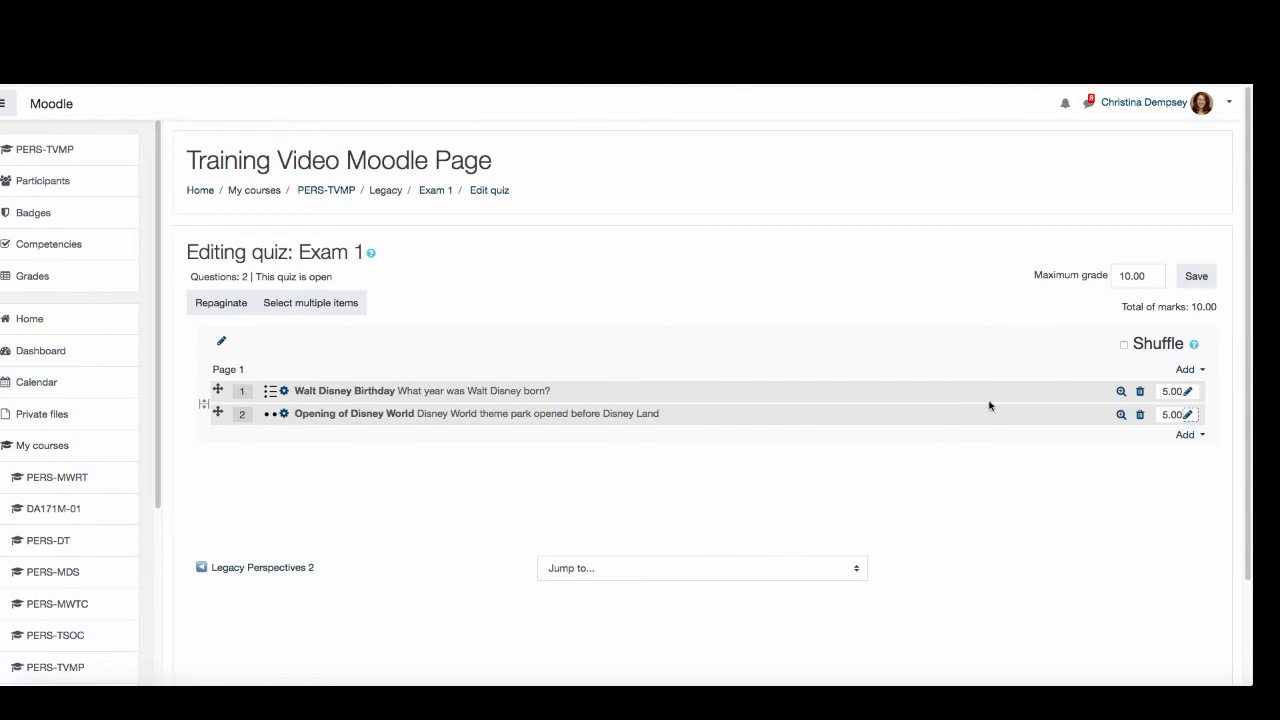
pyautogui.click(1197, 278)
# - Return to the PERS-TVMP course page, open the Exam 1 quiz and start a preview of it
pyautogui.click(340, 191)
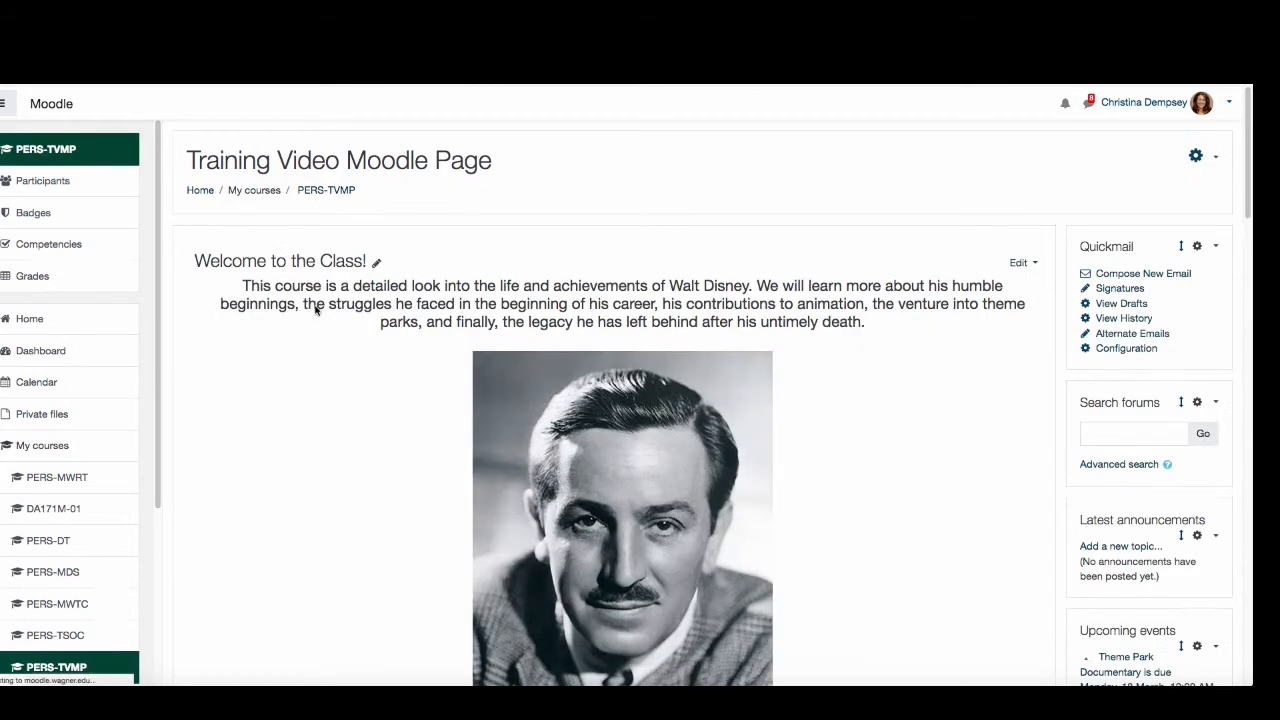
pyautogui.scroll(-15, 260, 614)
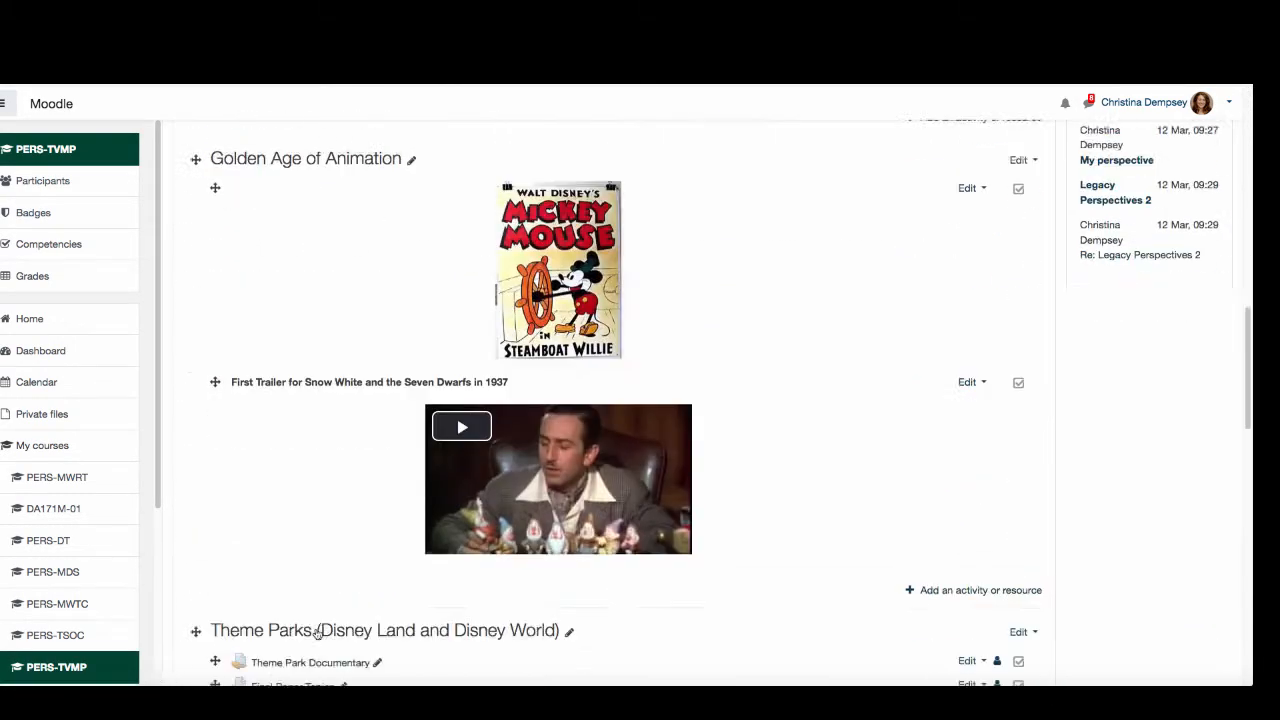
pyautogui.scroll(-1, 290, 619)
pyautogui.click(267, 614)
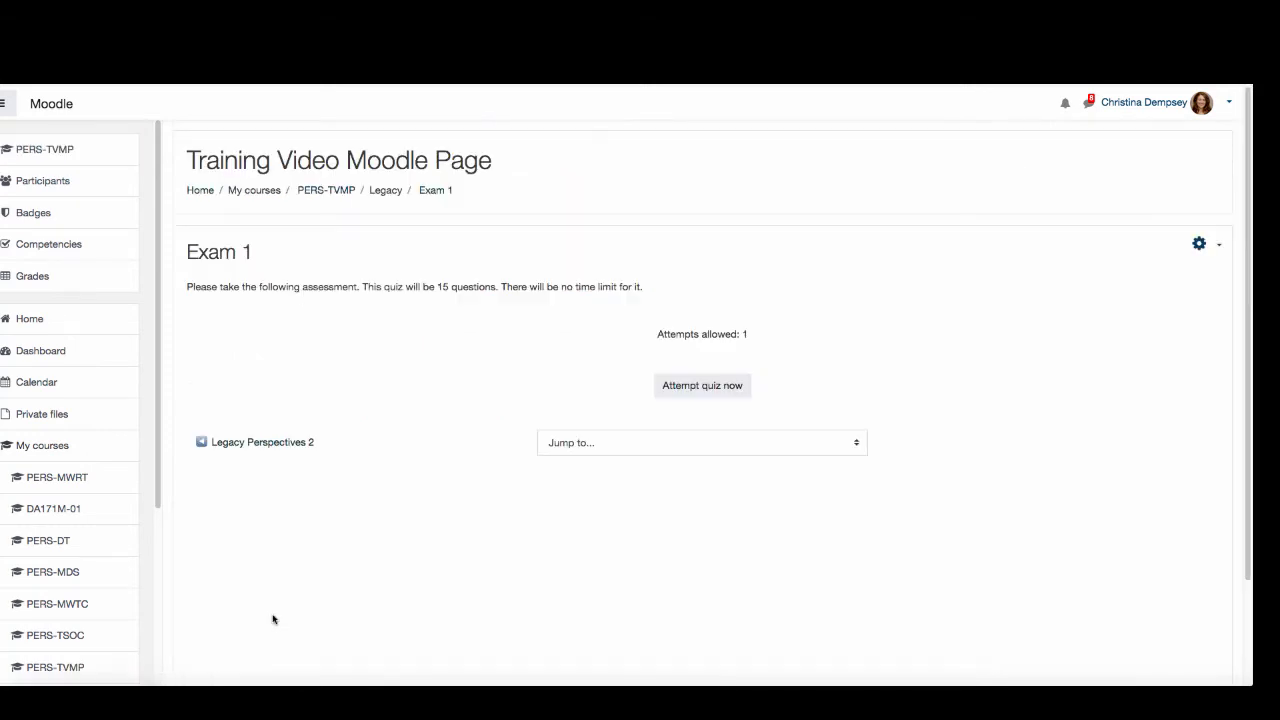
pyautogui.click(1198, 246)
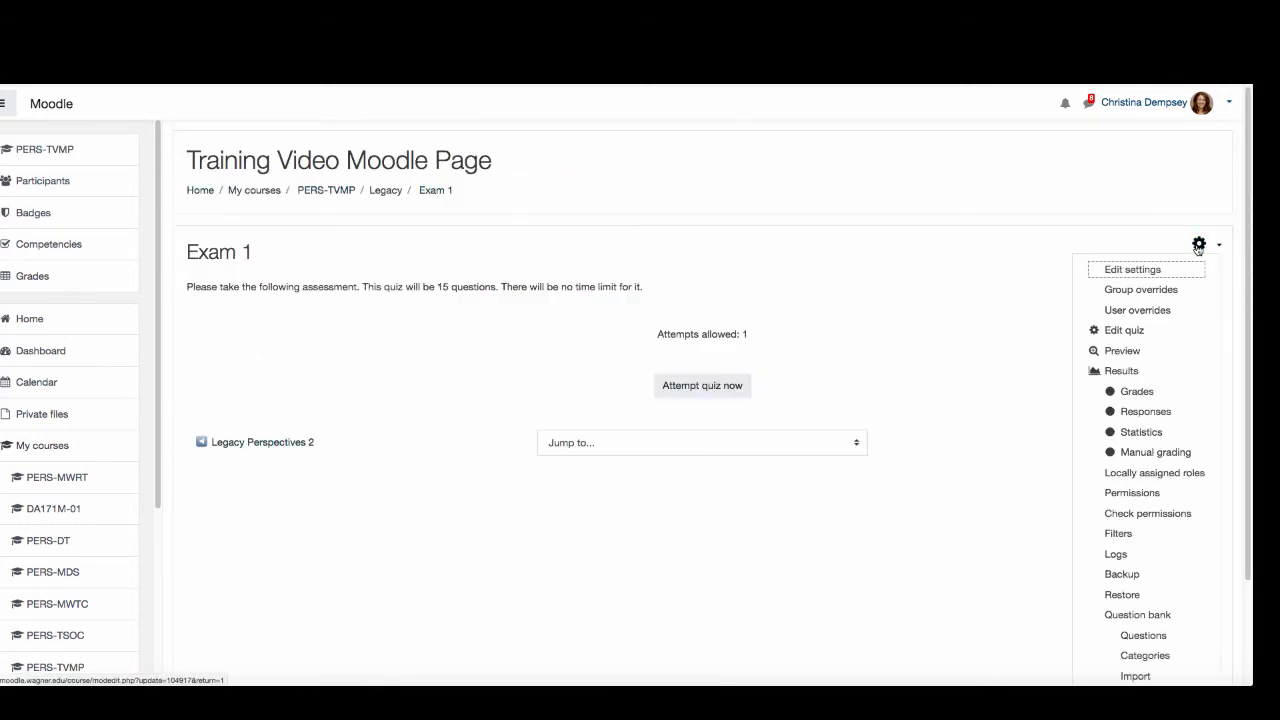
pyautogui.click(1131, 351)
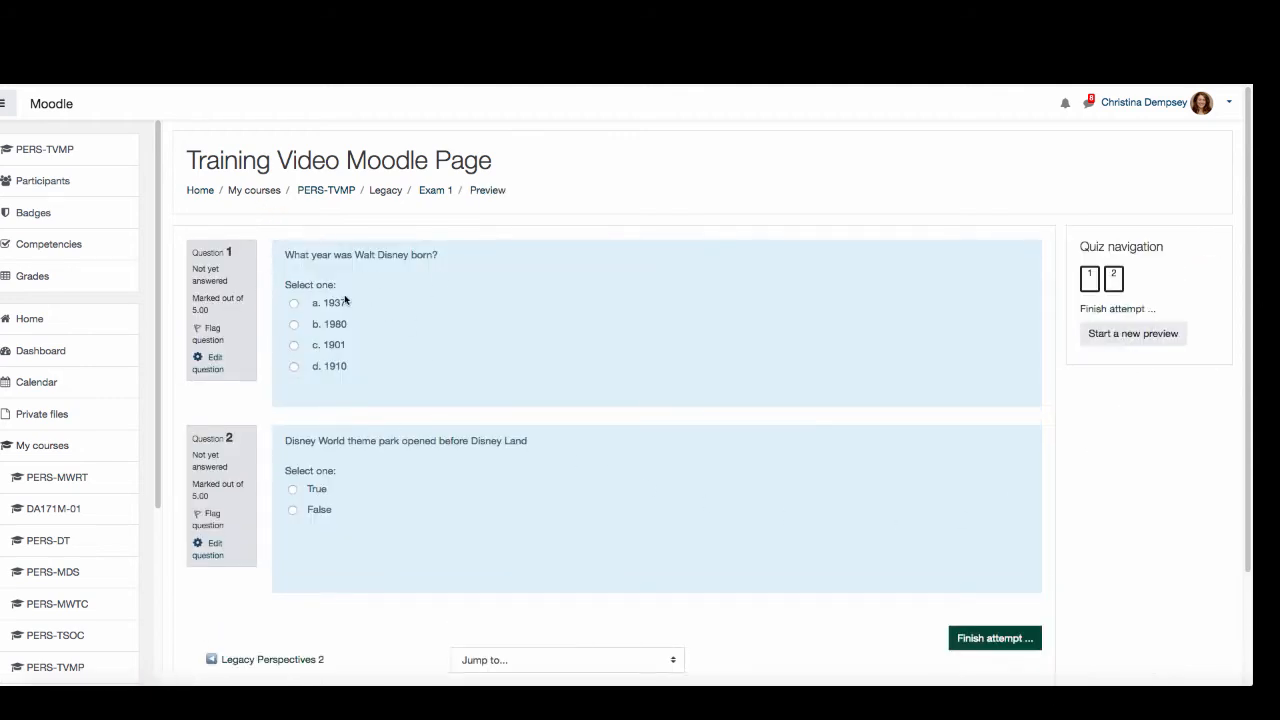
# - Answer the Walt Disney birth year question with 1937 and the theme park question with False, and finish the preview attempt
pyautogui.click(294, 303)
pyautogui.click(293, 510)
pyautogui.click(1003, 641)
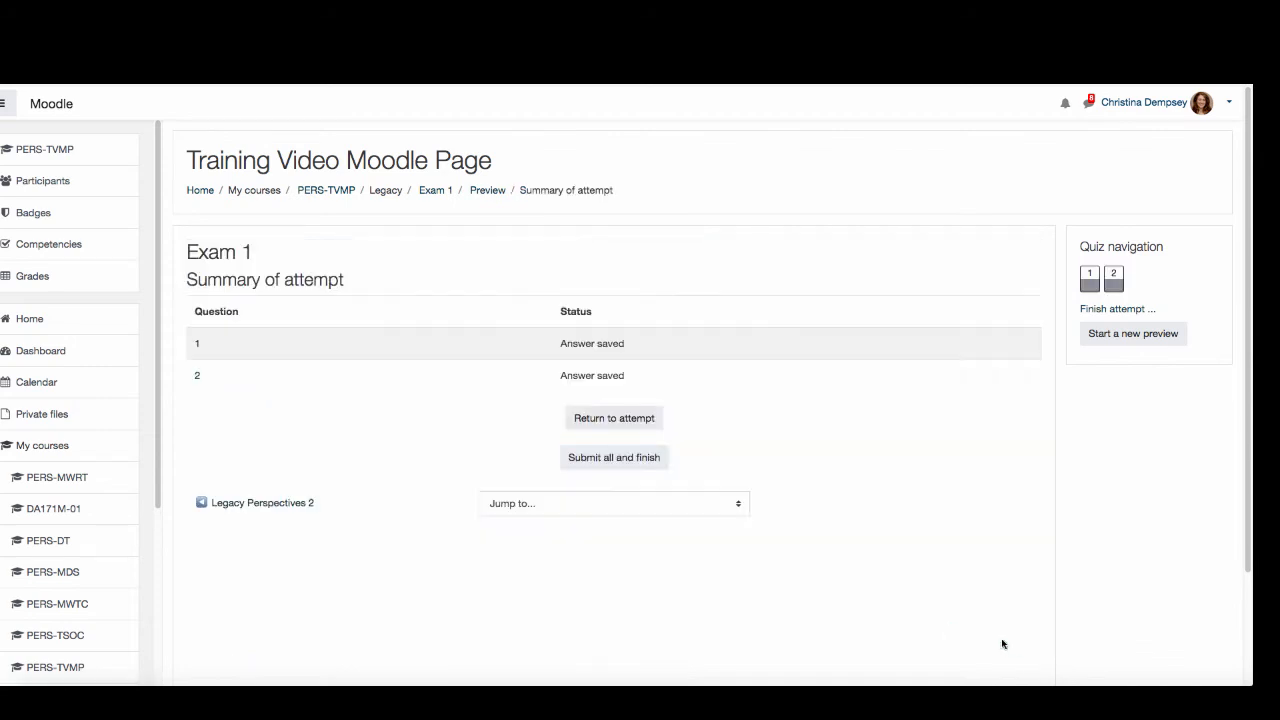
# - Submit all answers of the preview attempt with confirmation and review the grade and feedback for both questions
pyautogui.click(609, 462)
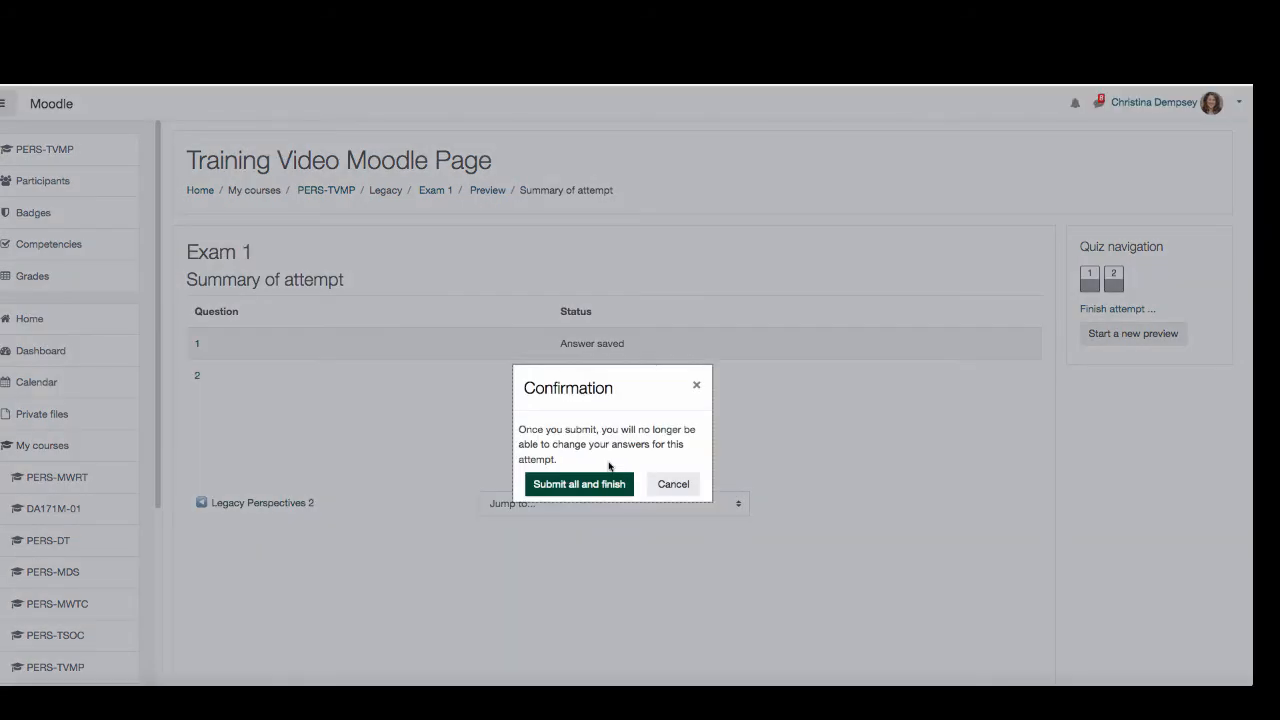
pyautogui.click(586, 489)
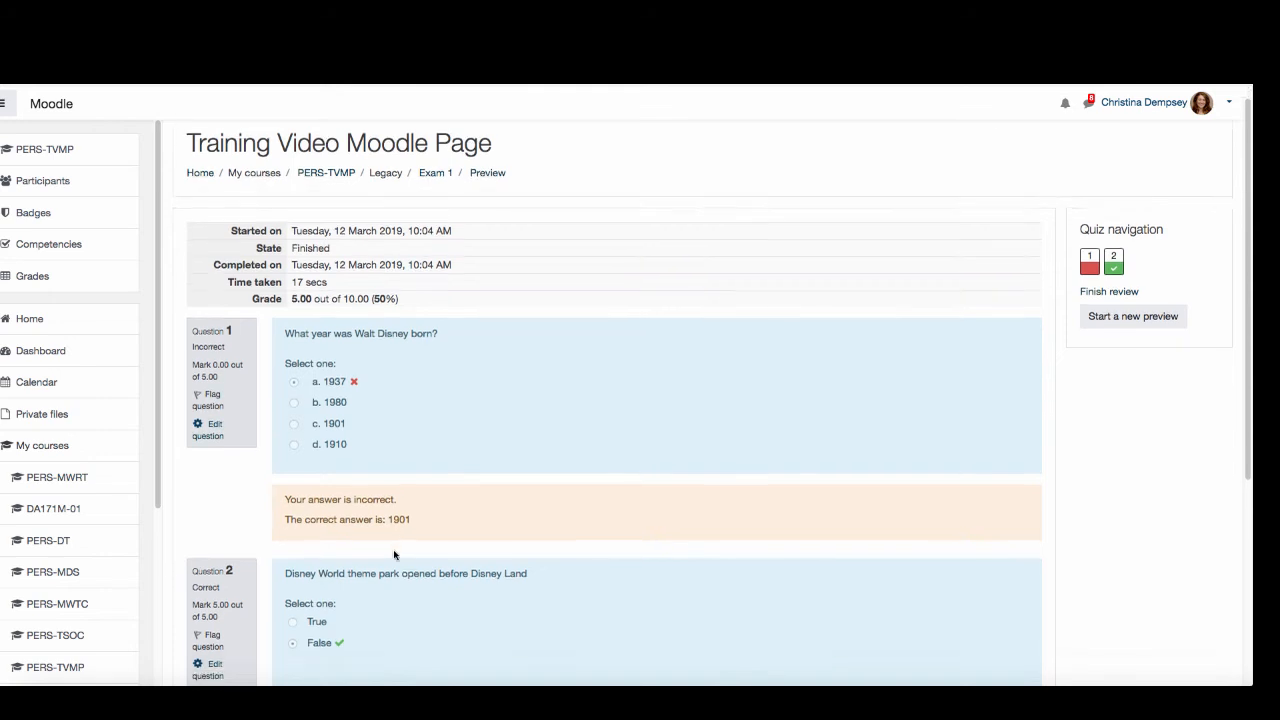
pyautogui.scroll(-3, 394, 554)
pyautogui.scroll(1, 367, 468)
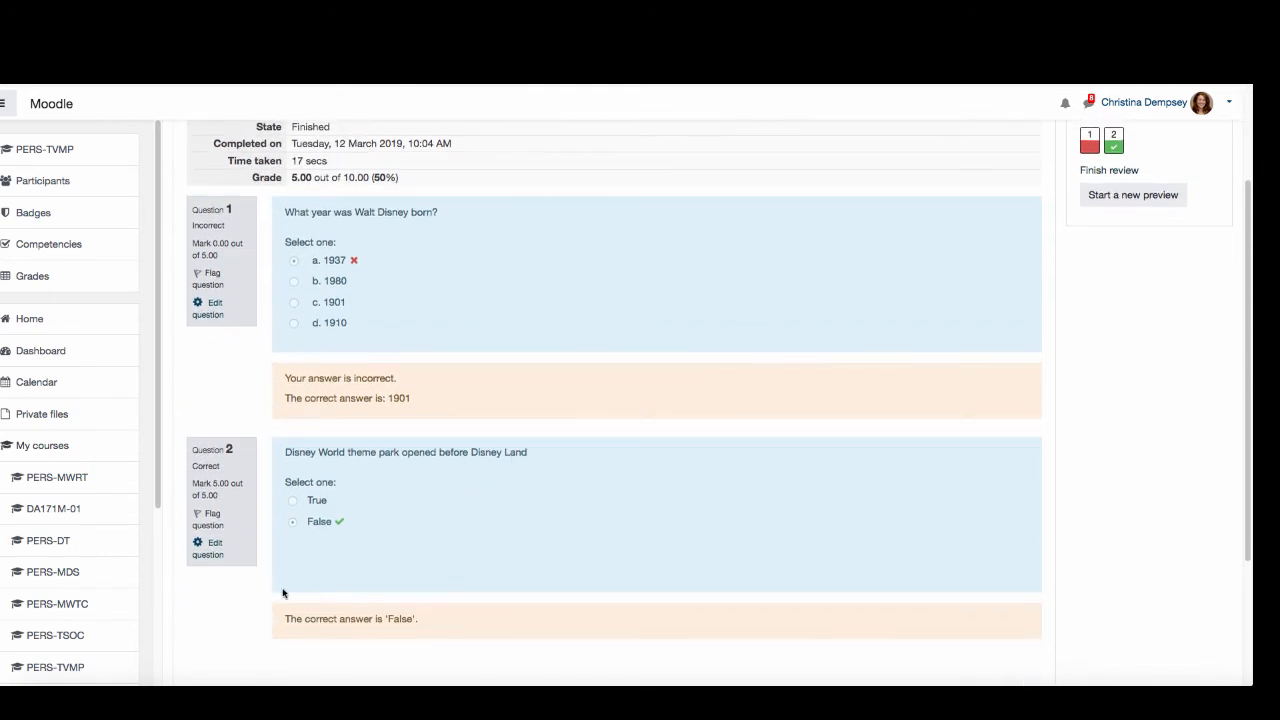
pyautogui.scroll(3, 336, 563)
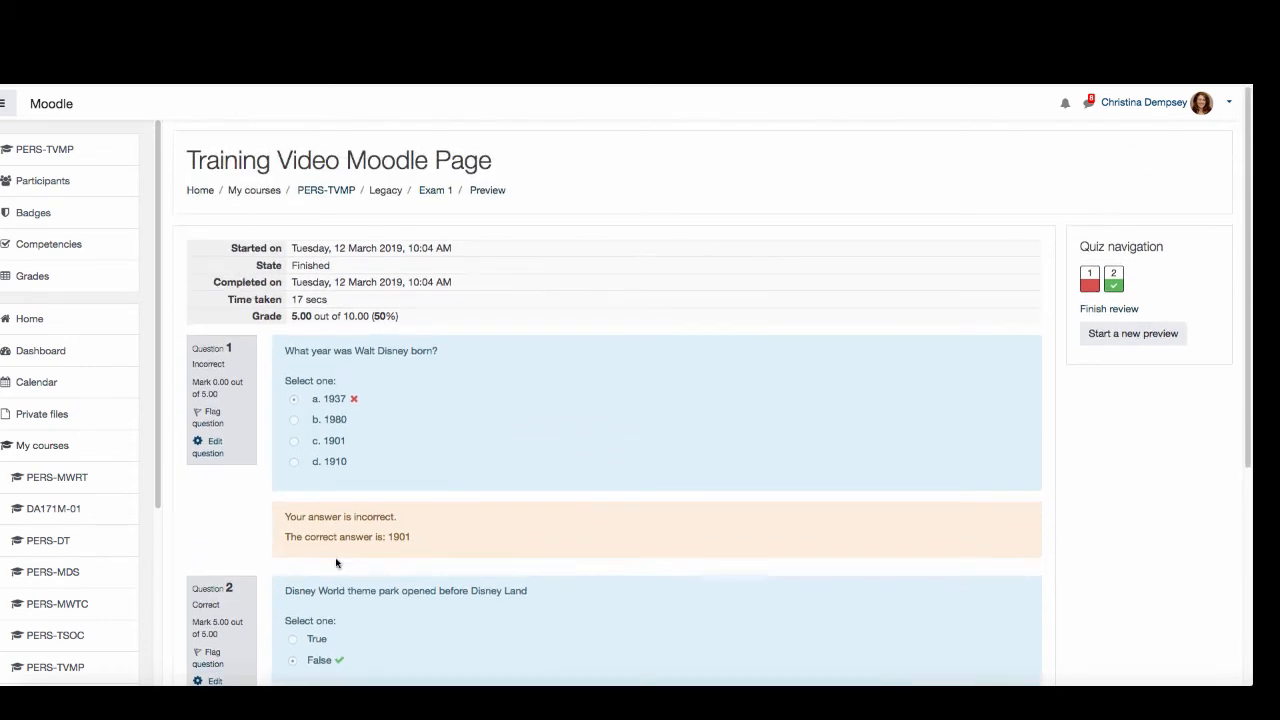